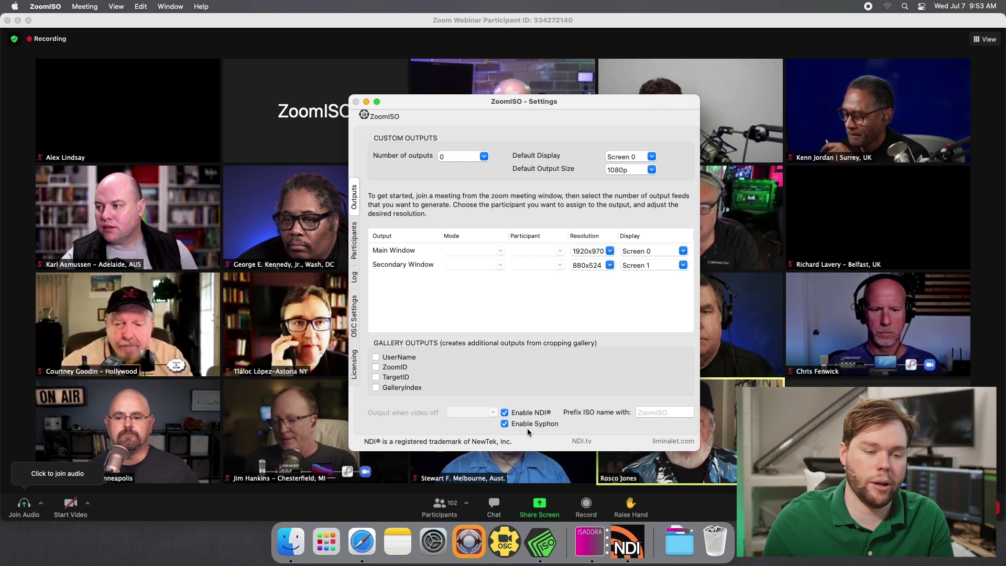
Step: Set ZoomISO to one custom output fed by a chosen participant, then show all its windows
left_click(484, 157)
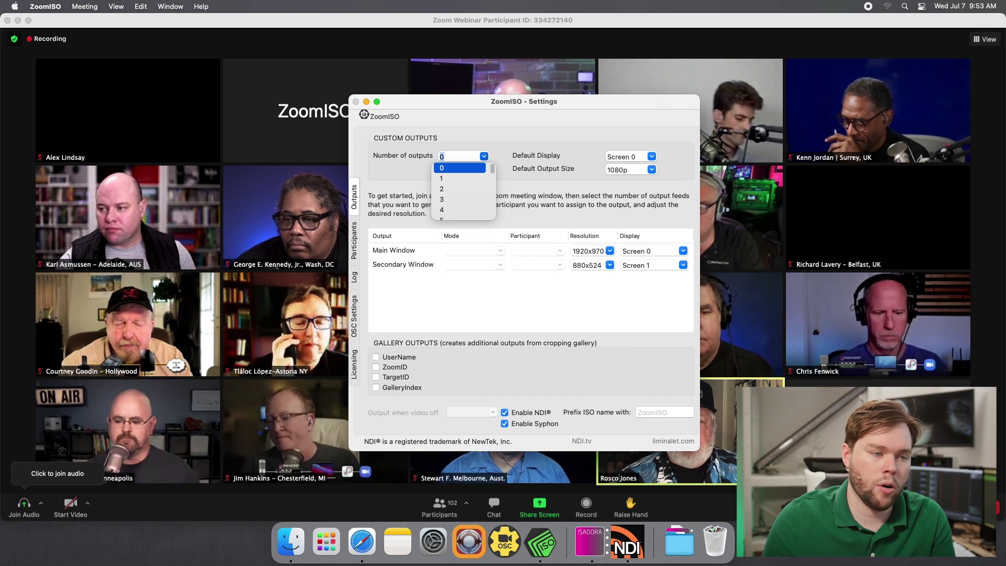
left_click(458, 177)
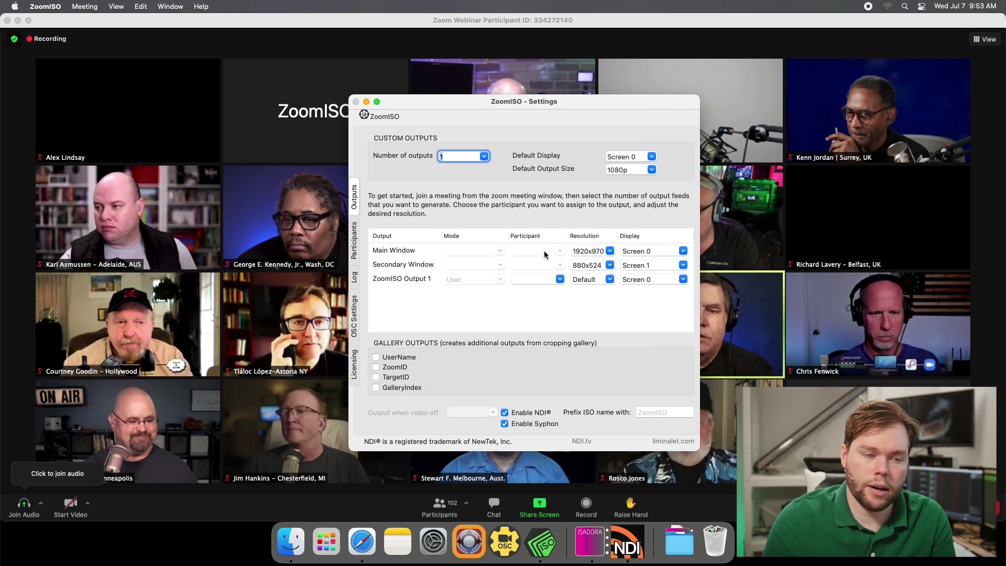
left_click(559, 280)
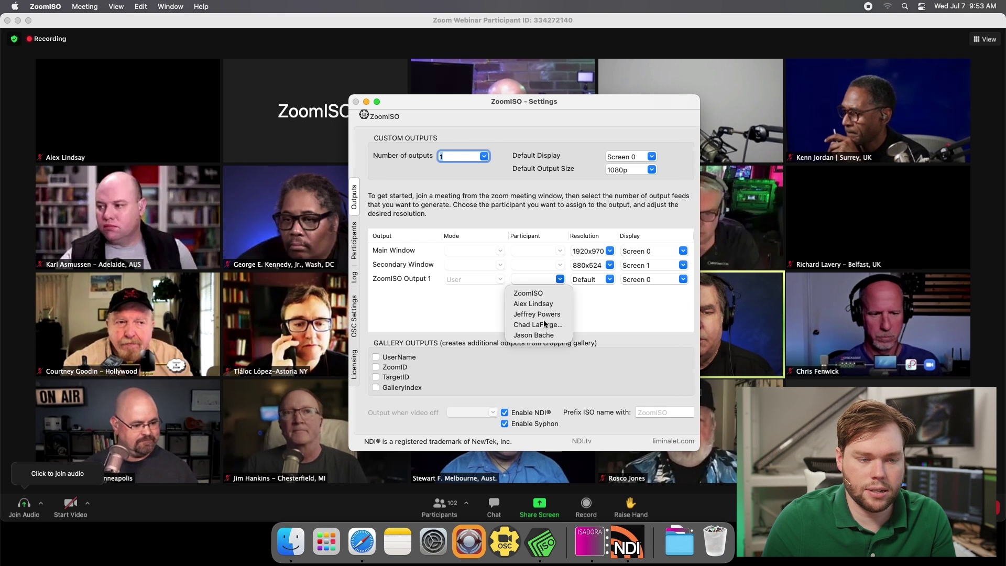
scroll(545, 323, "down", 3)
scroll(550, 318, "down", 3)
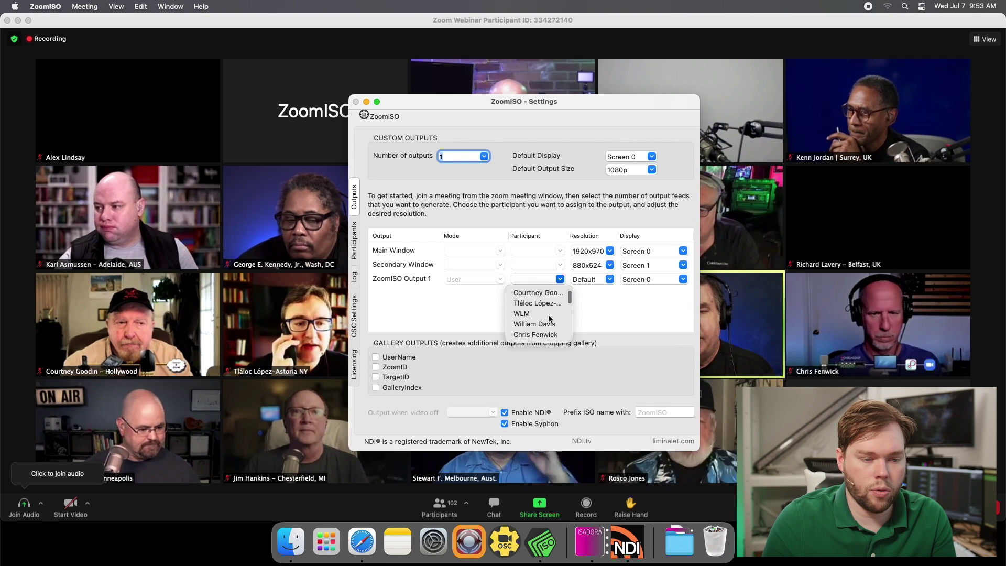
left_click(533, 334)
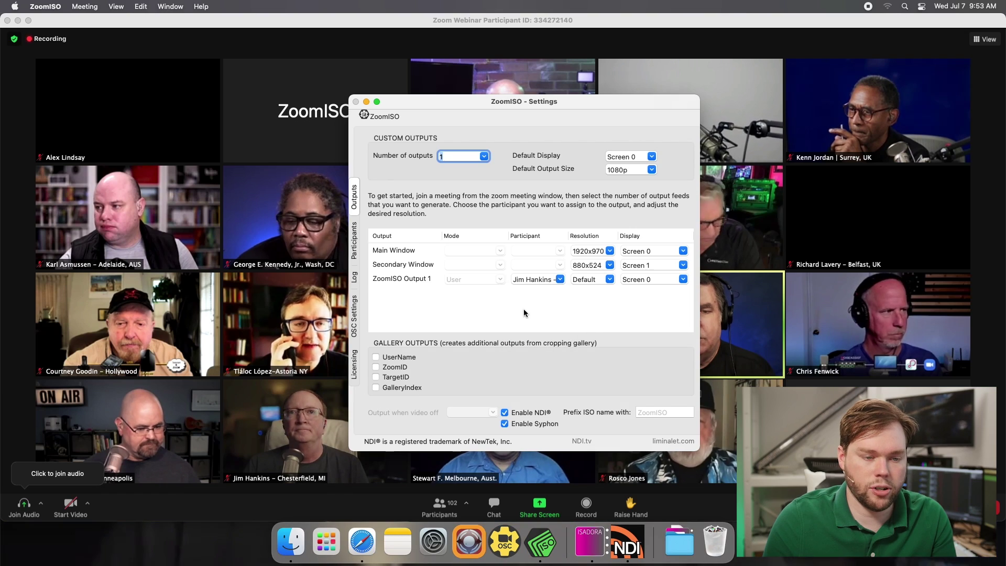
right_click(540, 542)
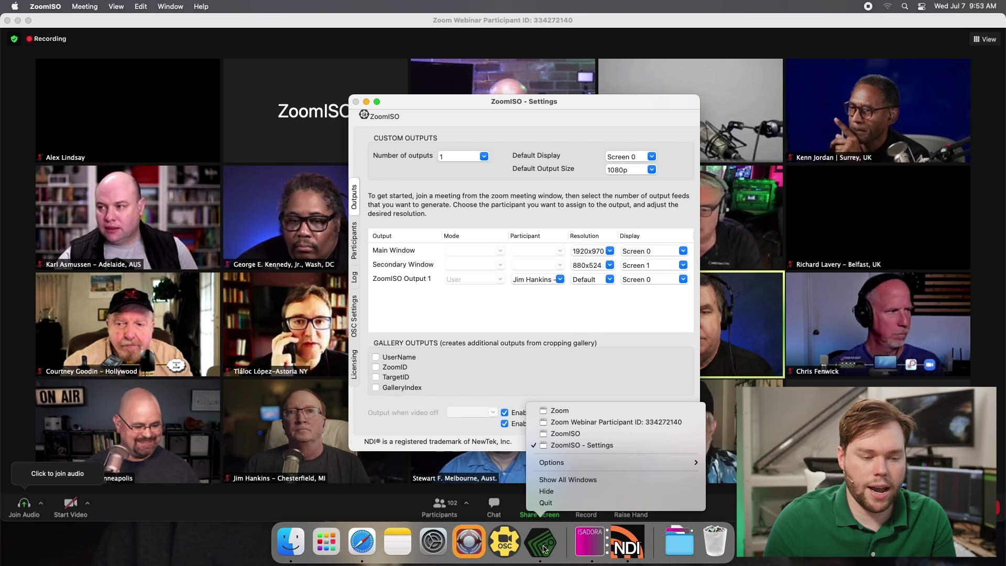
left_click(580, 481)
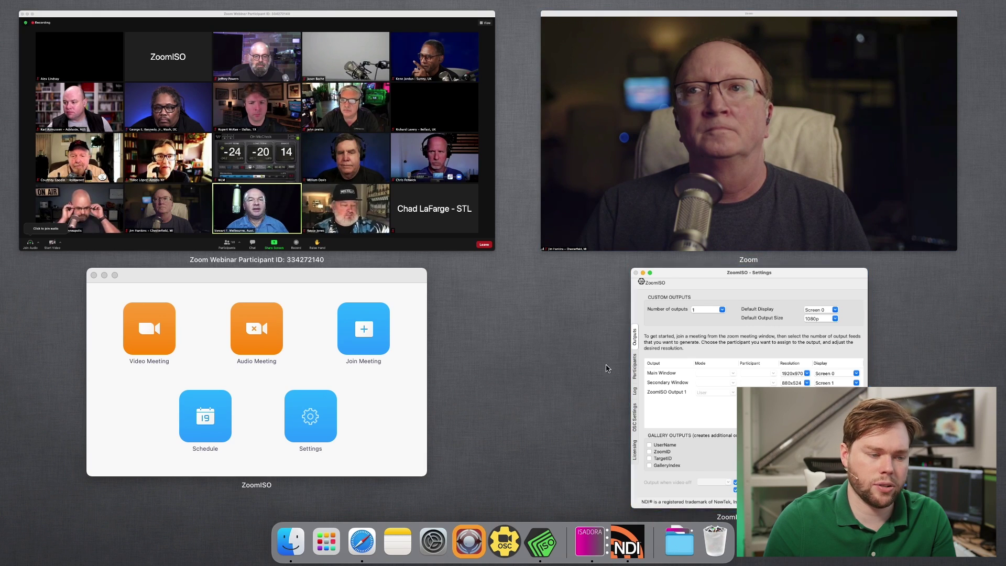
Step: Restore the minimized Gallery Layout.izz patch window and maximize it
left_click(663, 528)
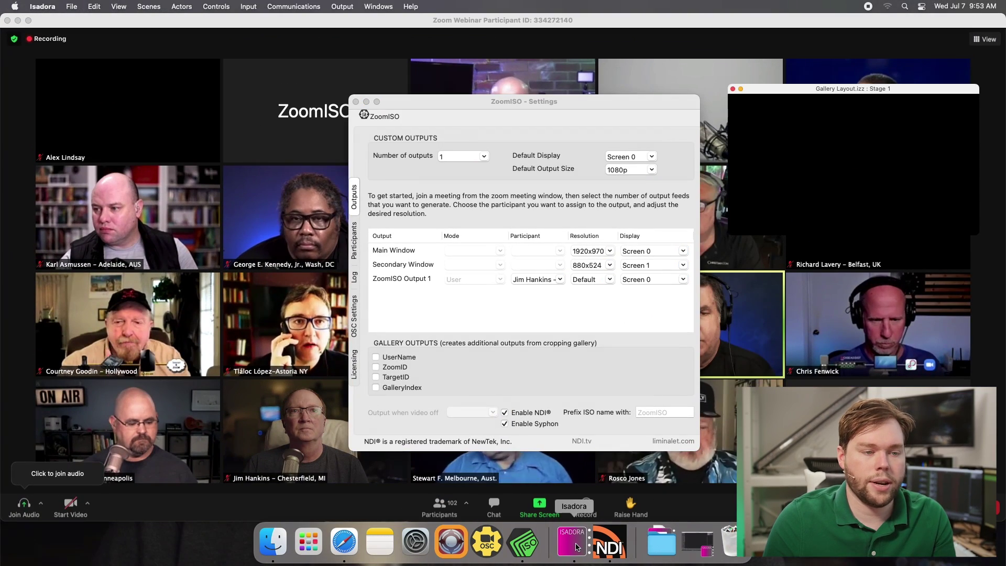
left_click(701, 539)
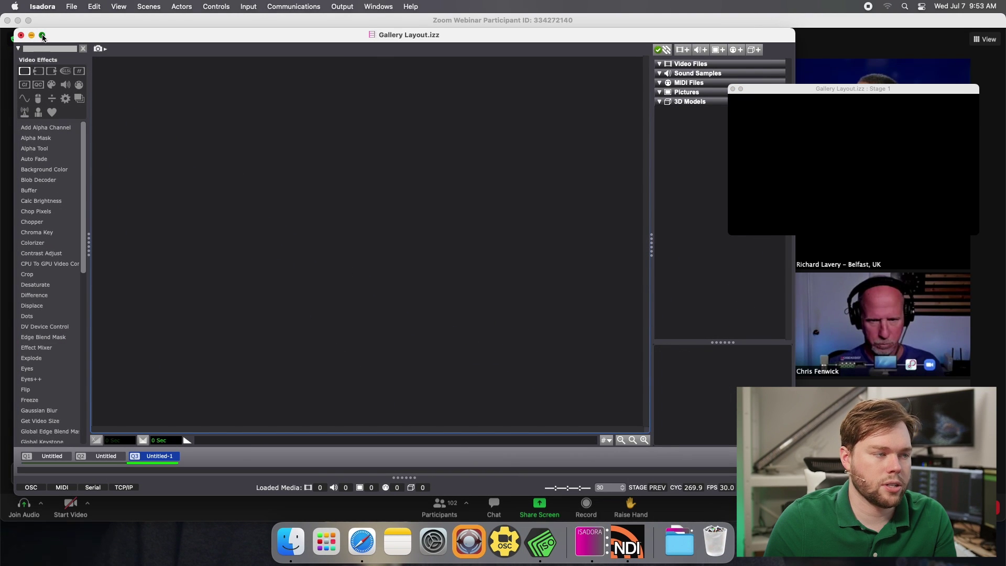
left_click(43, 35)
Step: Check the Output menu and place the Stage 1 preview window at the upper right
left_click_drag(838, 89, 822, 165)
mouse_move(248, 2)
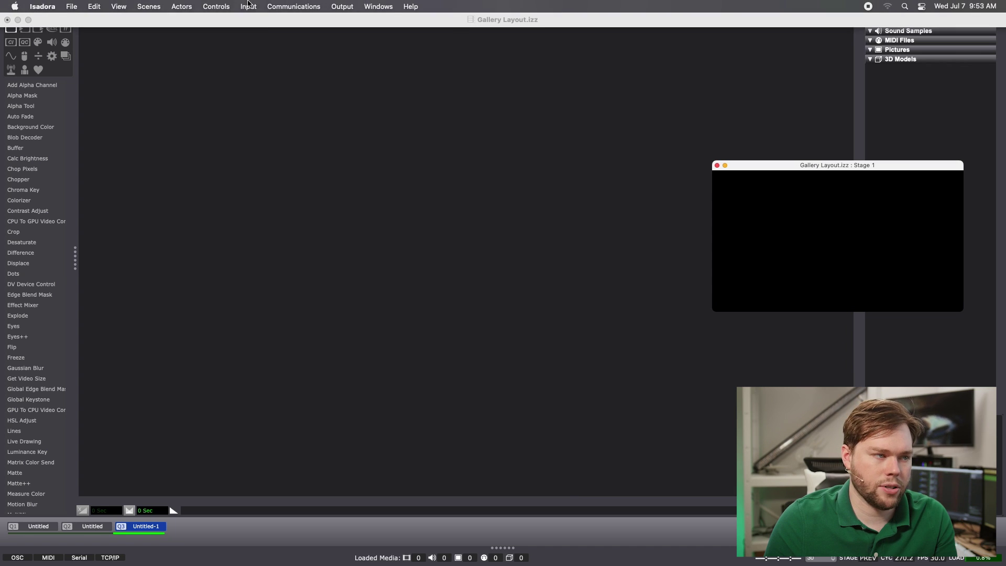
left_click(342, 6)
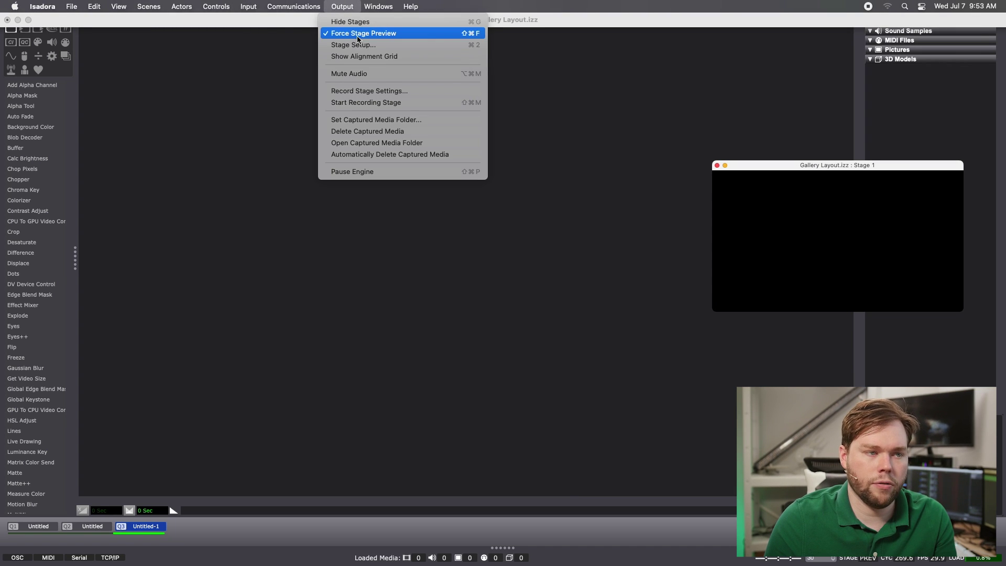
left_click(604, 332)
left_click_drag(826, 166, 857, 79)
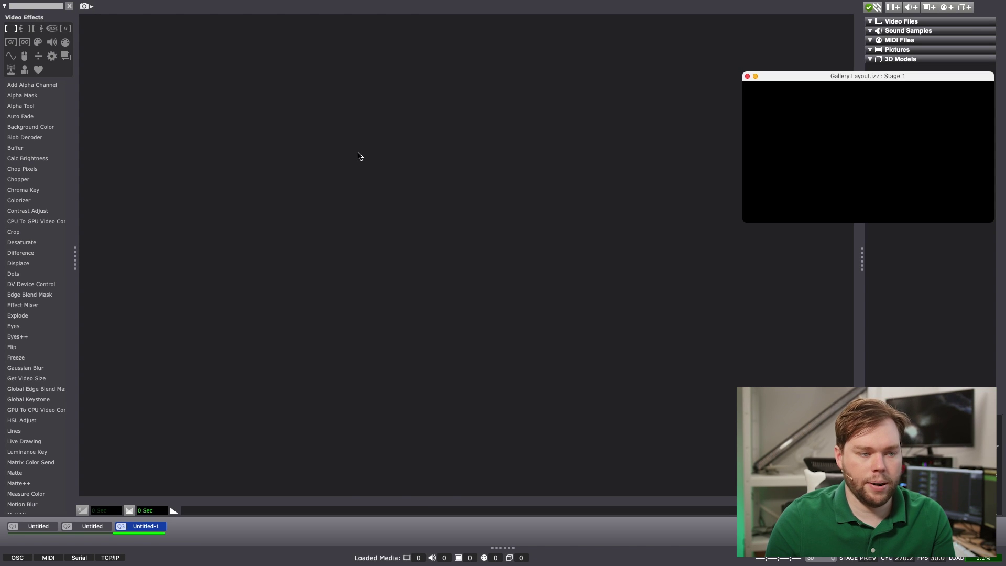
Step: Add a Syphon Receiver and a Projector to the patch, linked together
double_click(318, 153)
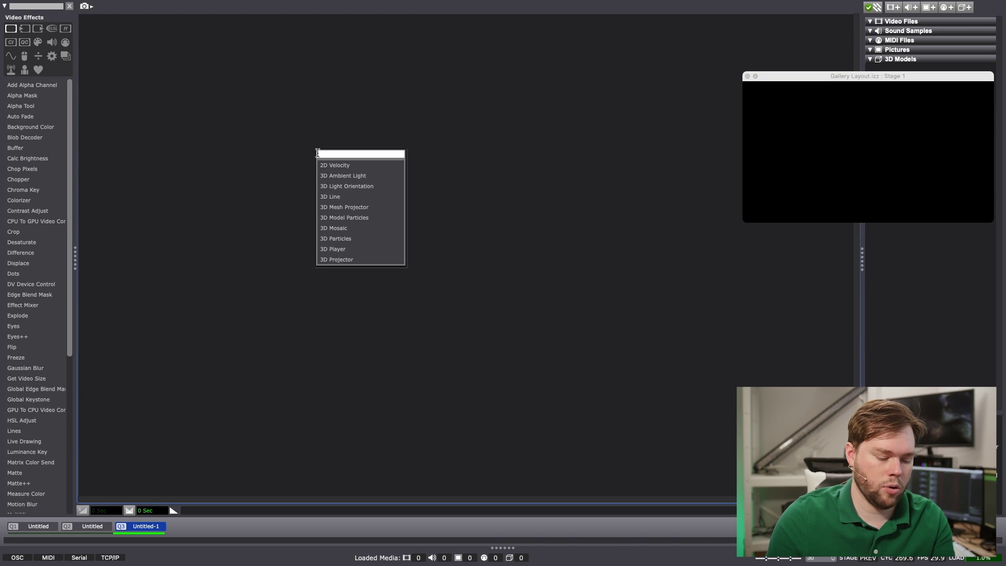
type("sy")
key("Return")
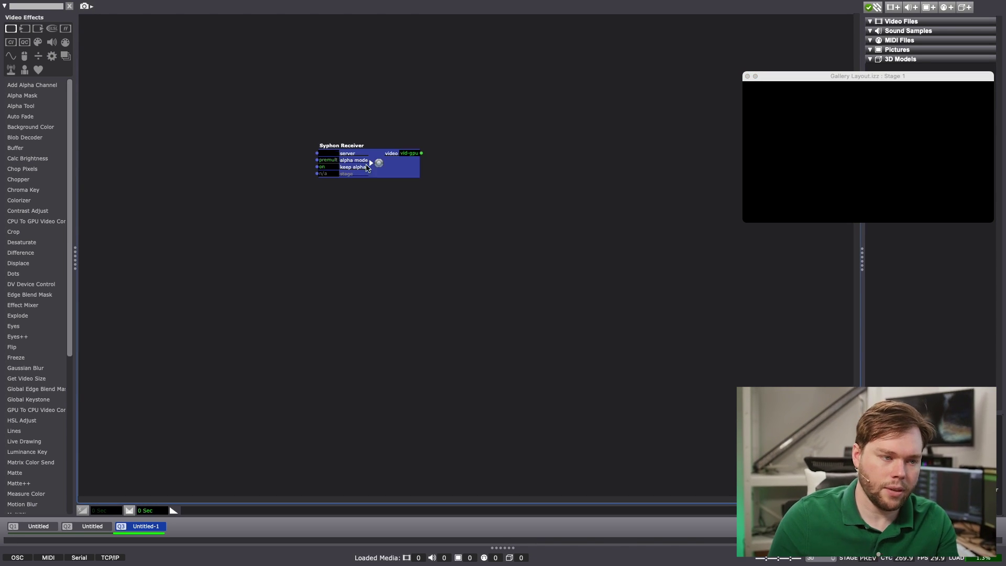
double_click(546, 175)
type("proj")
key("Return")
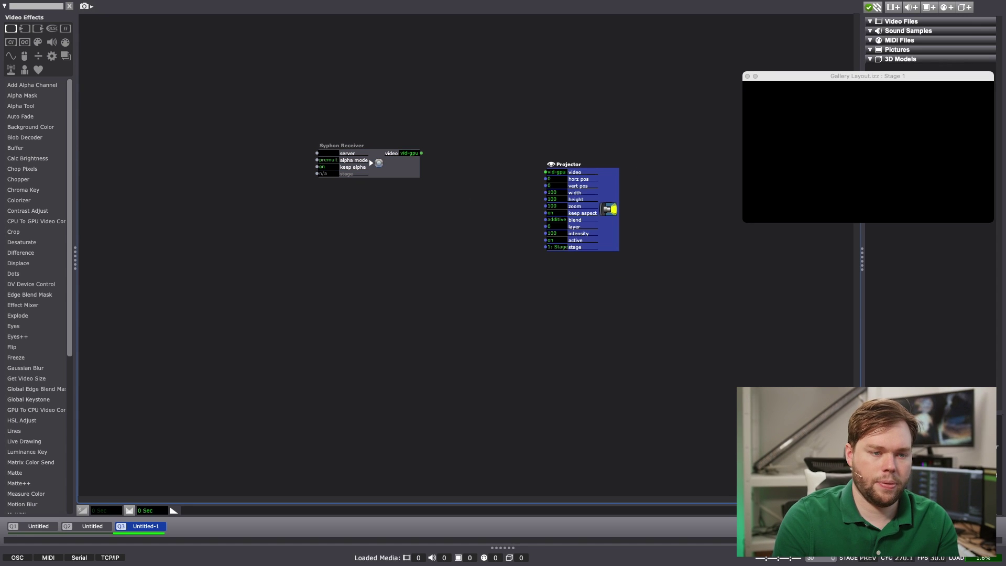
left_click_drag(611, 180, 556, 167)
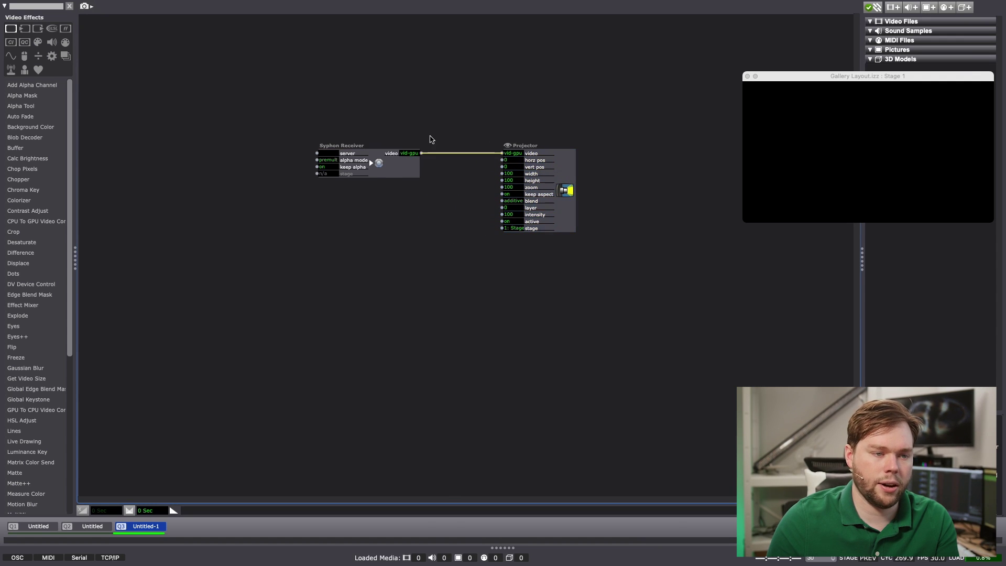
left_click(329, 155)
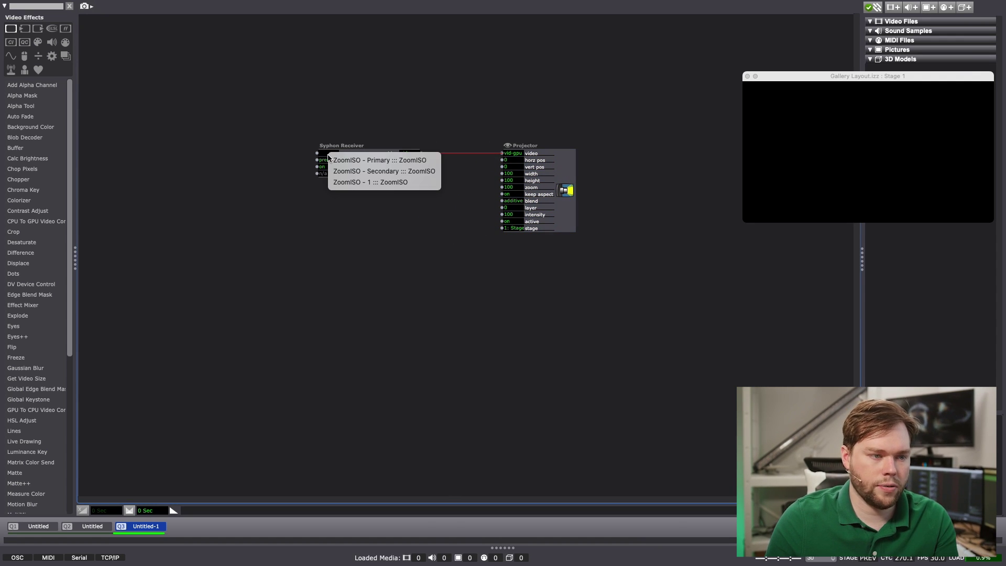
left_click(417, 185)
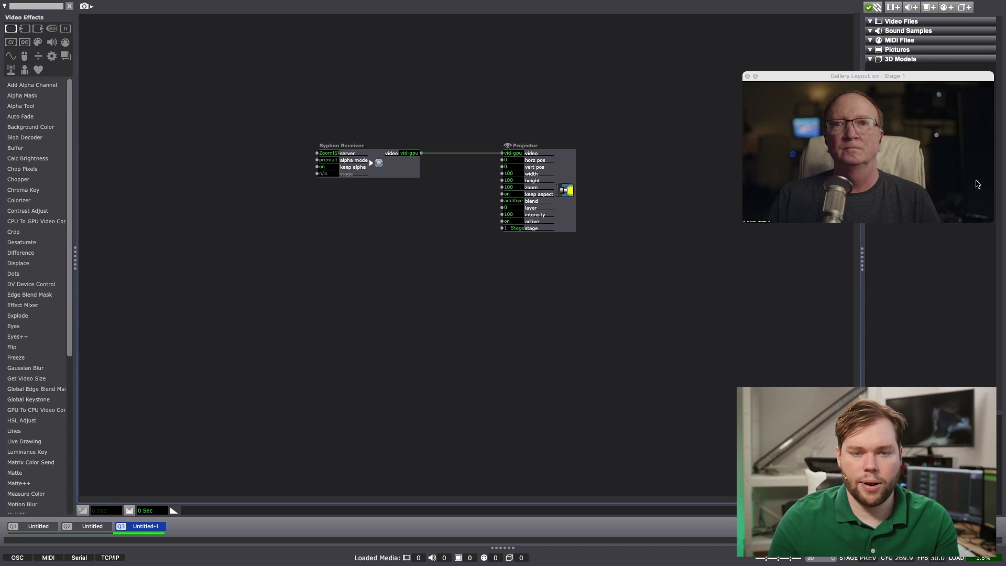
left_click_drag(569, 156, 682, 156)
Step: Splice a Dots effect into the video chain and shrink its dot size to about 0.9
double_click(495, 118)
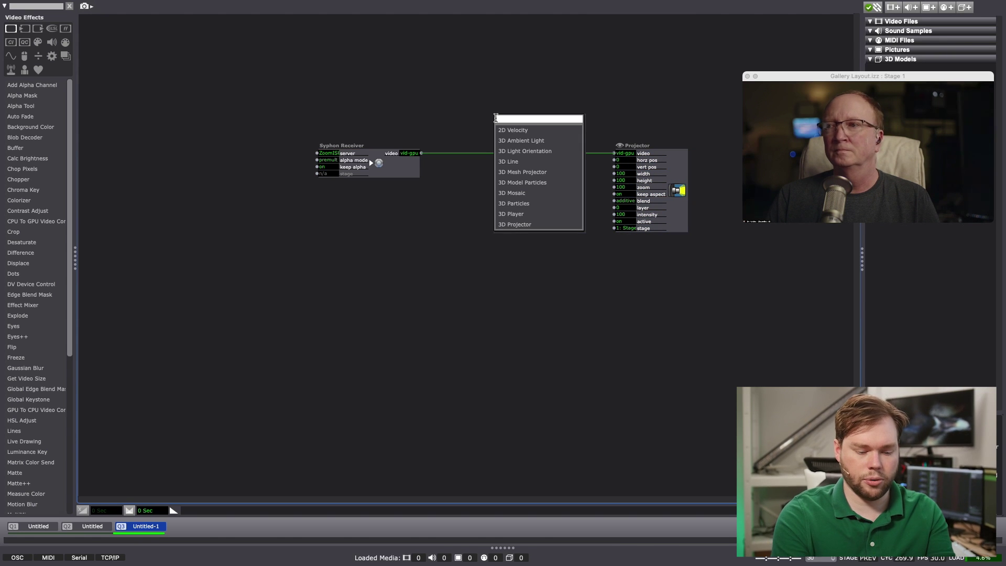
type("dots")
key("Return")
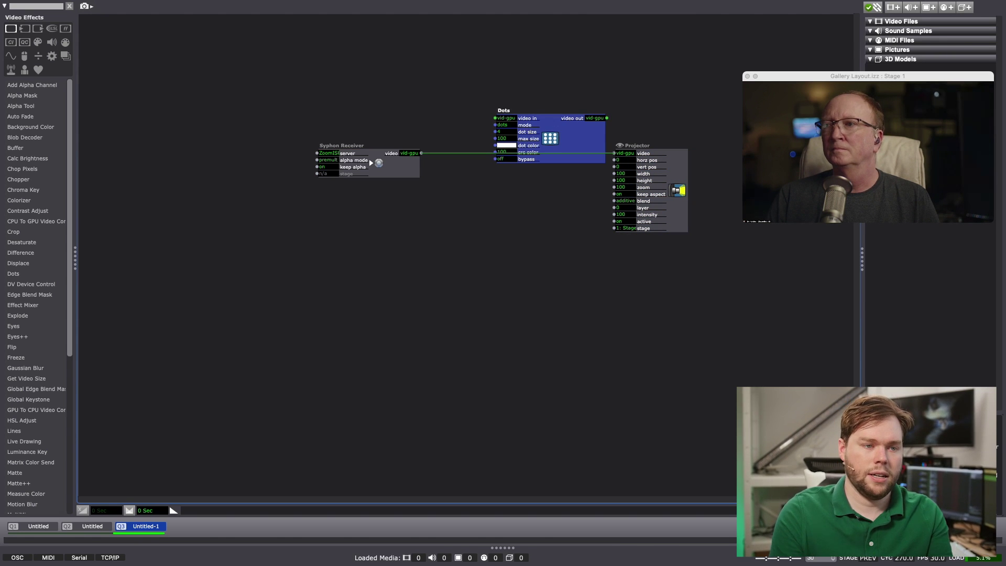
left_click_drag(581, 132, 557, 167)
left_click(513, 315)
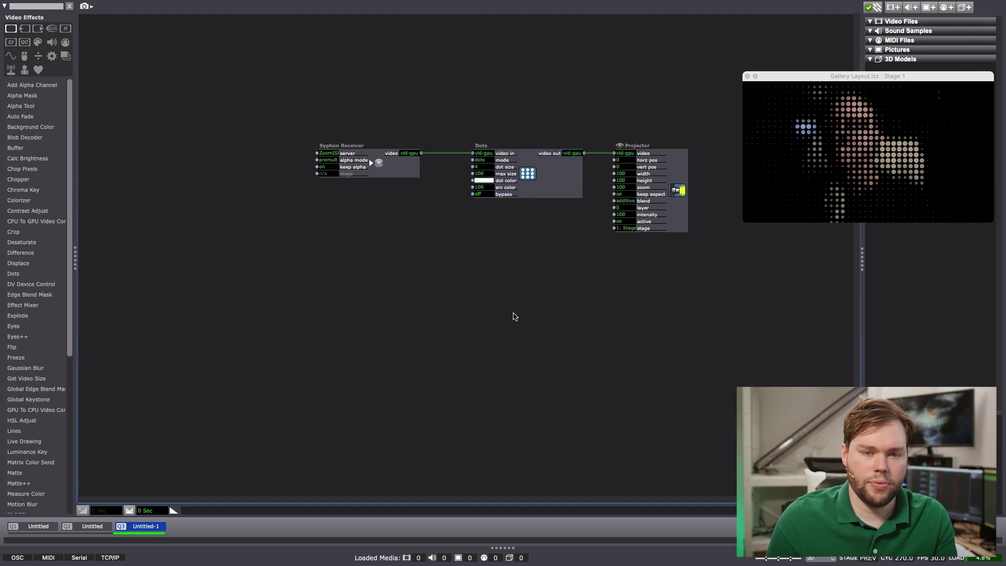
left_click_drag(483, 170, 516, 178)
Step: Delete the Dots effect, move the Projector closer, and take the patch out of full screen
key("Delete")
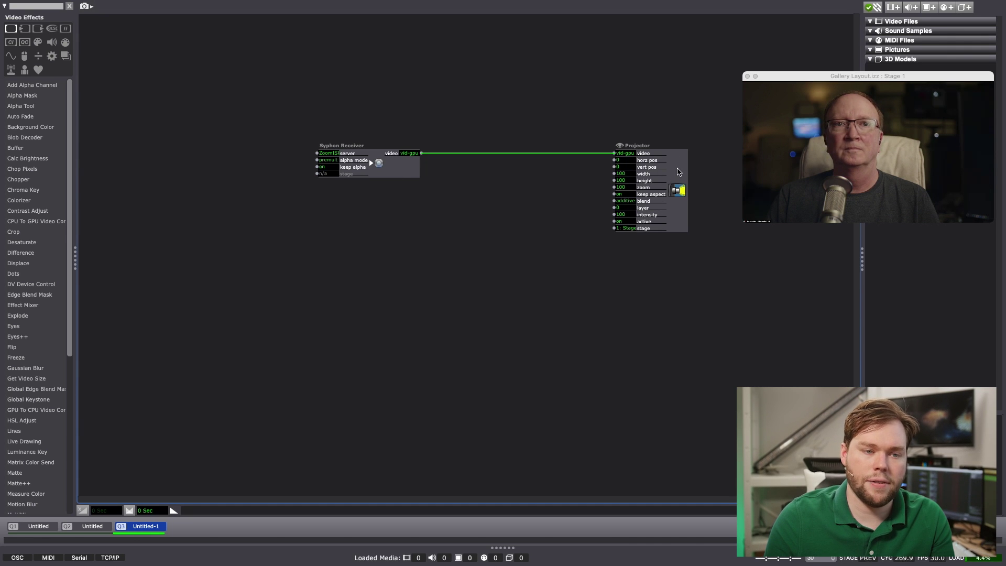
left_click_drag(678, 172, 584, 172)
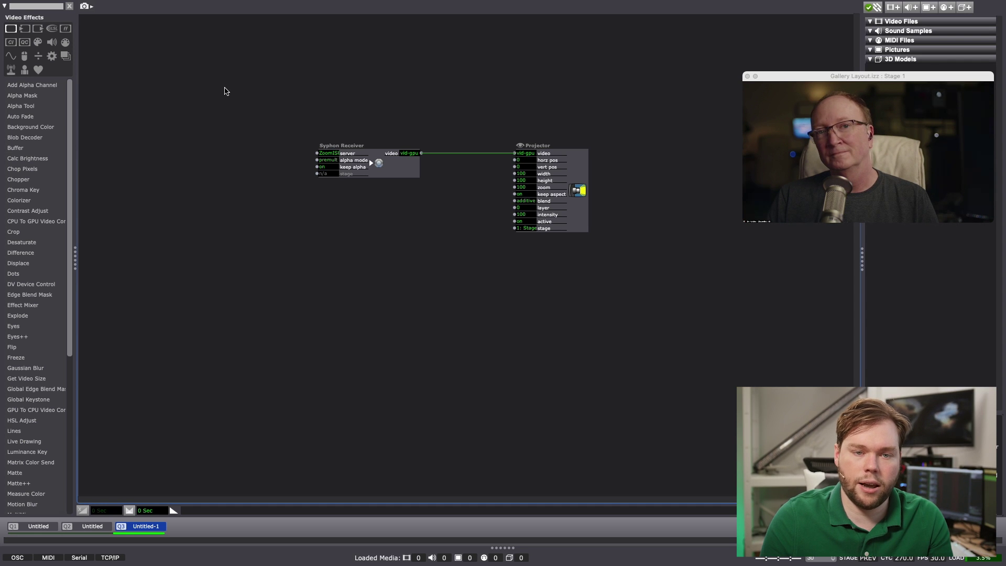
mouse_move(3, 4)
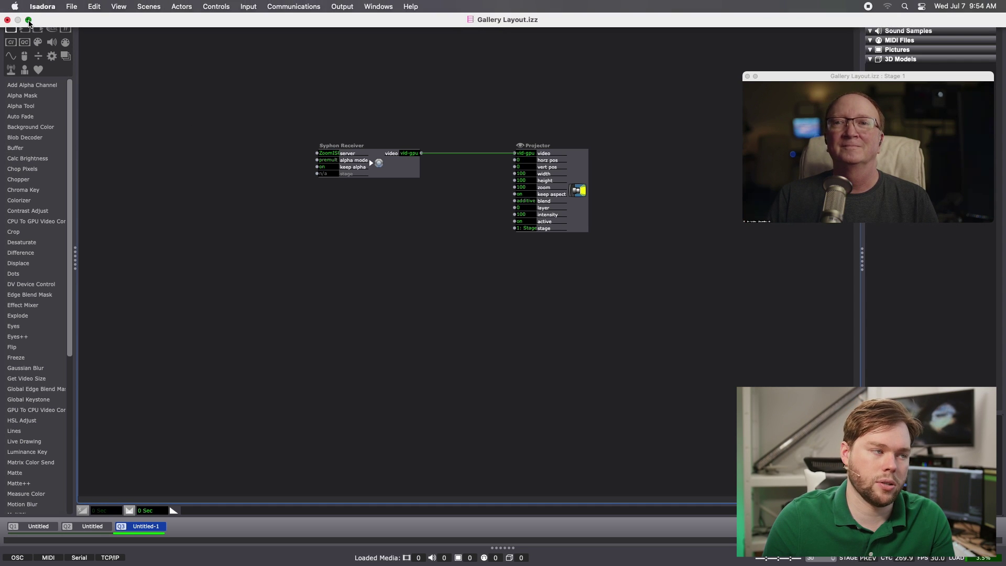
left_click(29, 20)
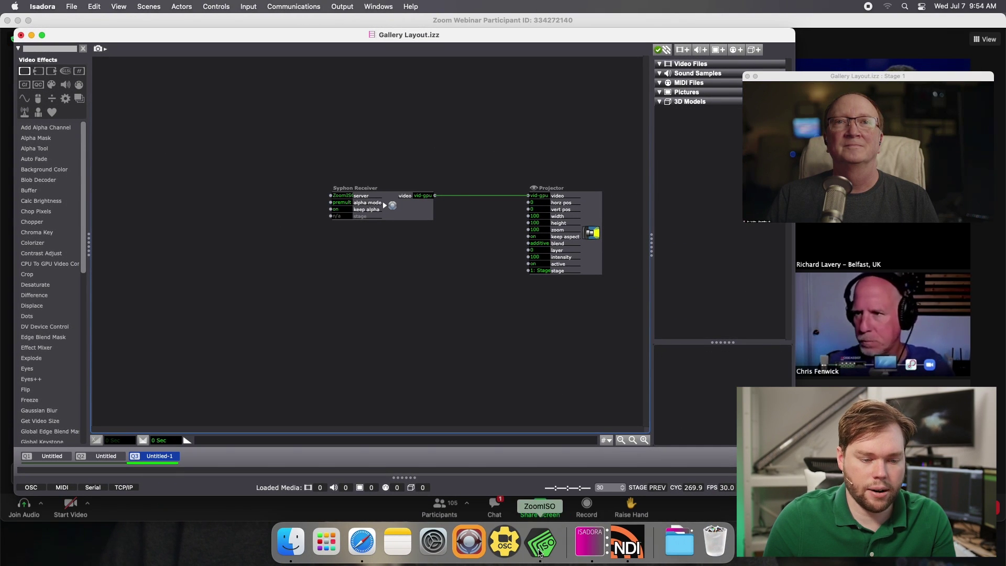
Step: Set ZoomISO to four custom outputs and assign a participant to output 2
left_click(539, 544)
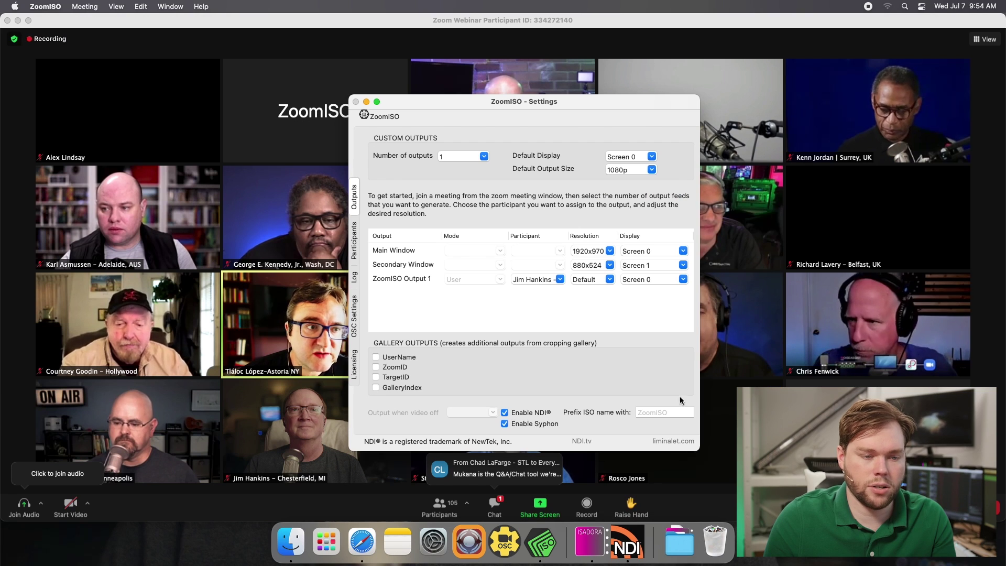
left_click(483, 156)
left_click(445, 198)
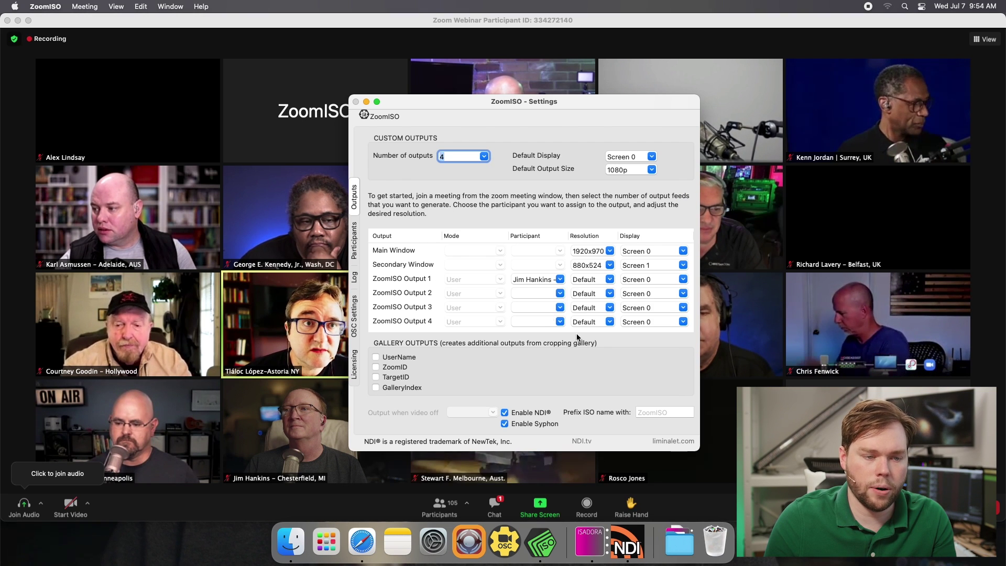
left_click(559, 293)
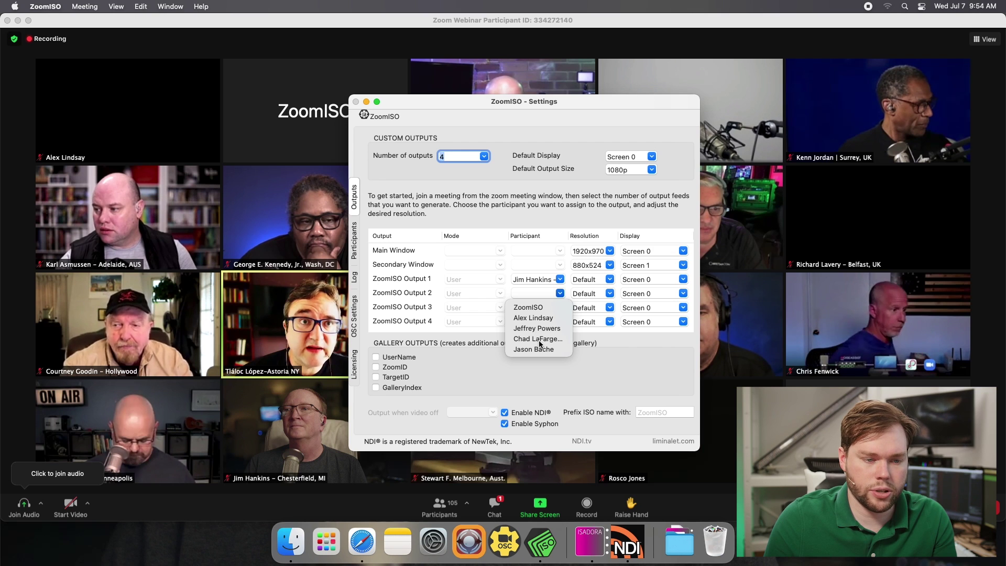
left_click(536, 328)
Step: Assign participants to outputs 3 and 4, then bring the Isadora patch forward
left_click(559, 308)
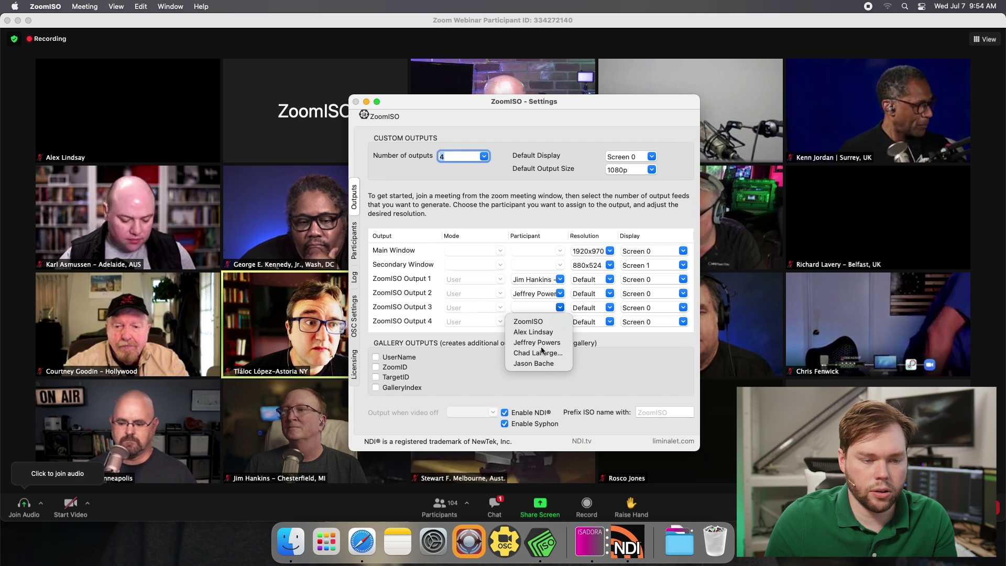
left_click(533, 363)
left_click(559, 321)
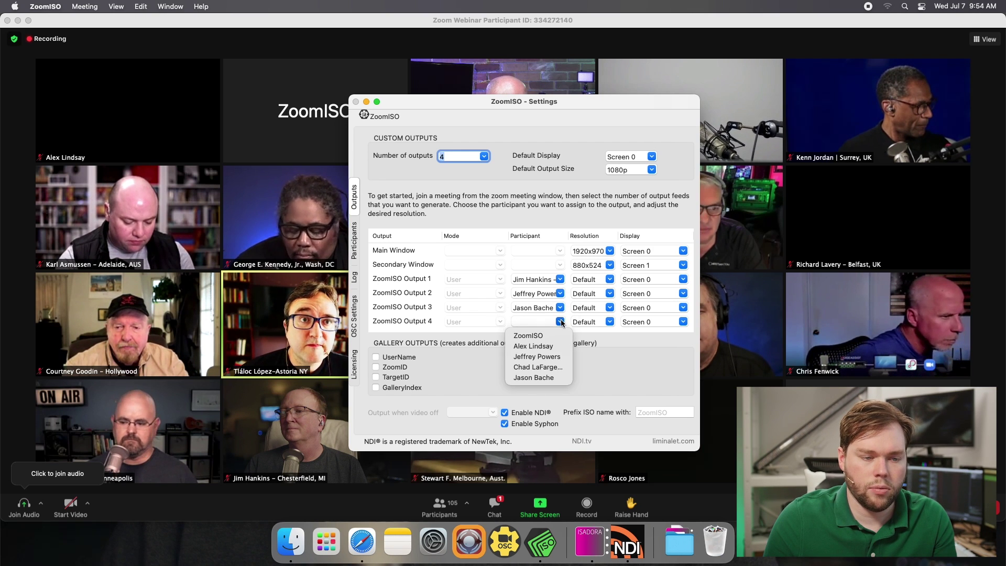
scroll(536, 372, "down", 5)
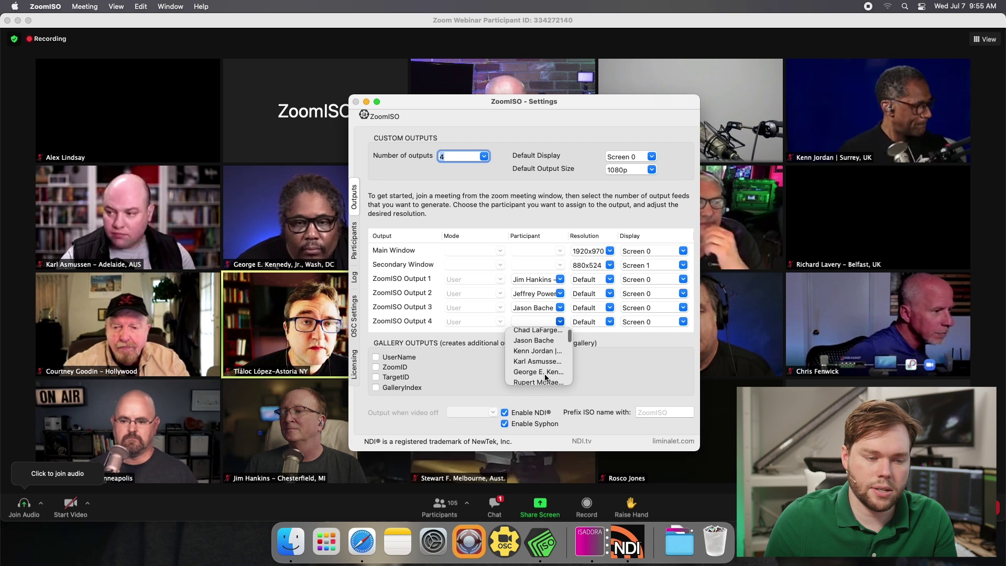
left_click(535, 361)
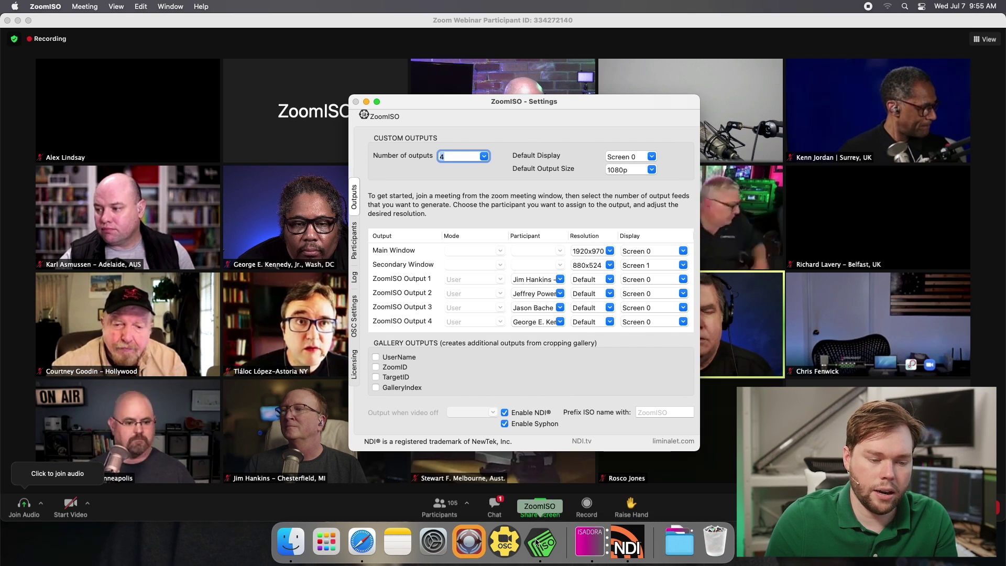
left_click(610, 547)
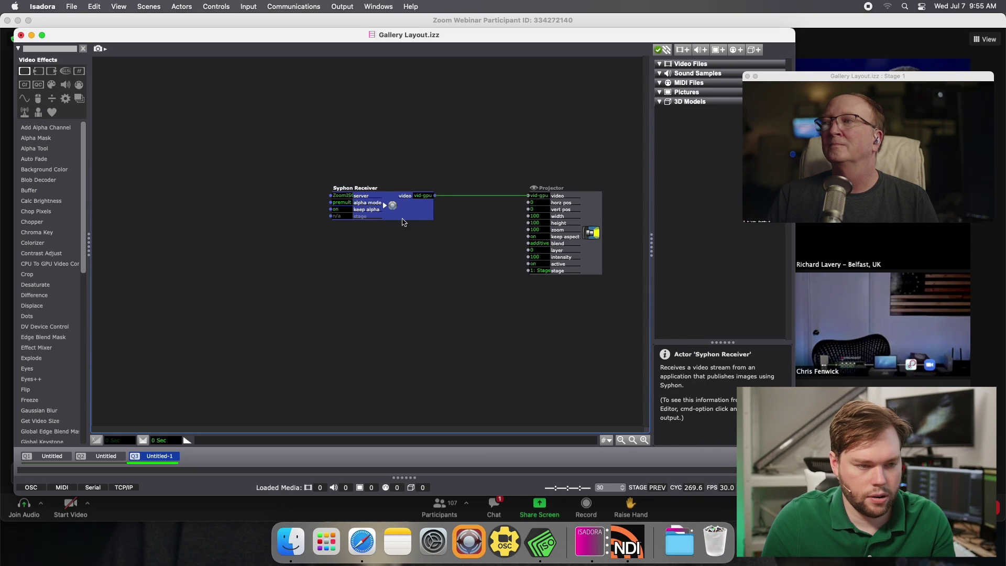
Step: Duplicate the Syphon Receiver, set the copy to ZoomISO - 2, and preview ZoomISO - 2, 3 and 4
key("super+v")
left_click(341, 268)
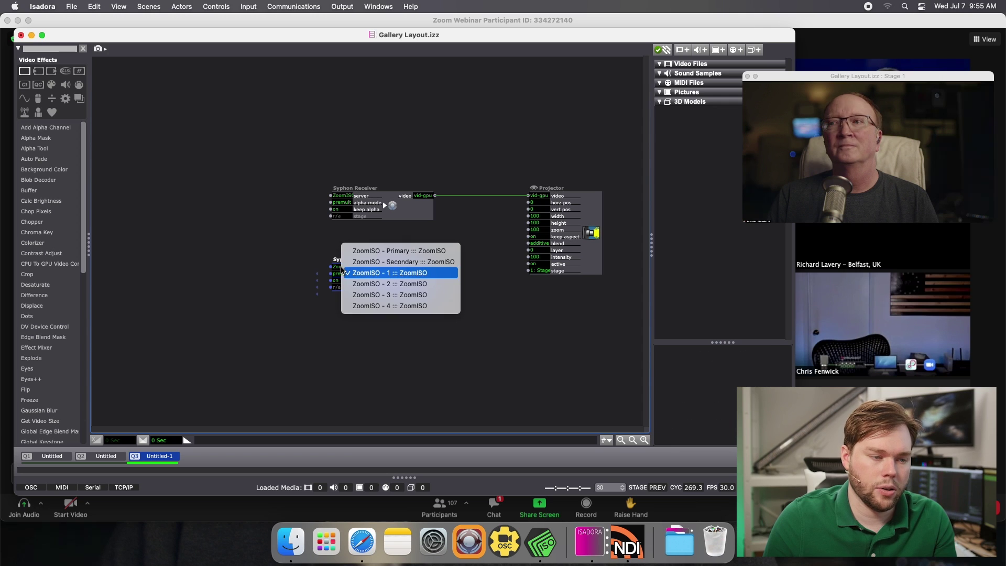
left_click(388, 287)
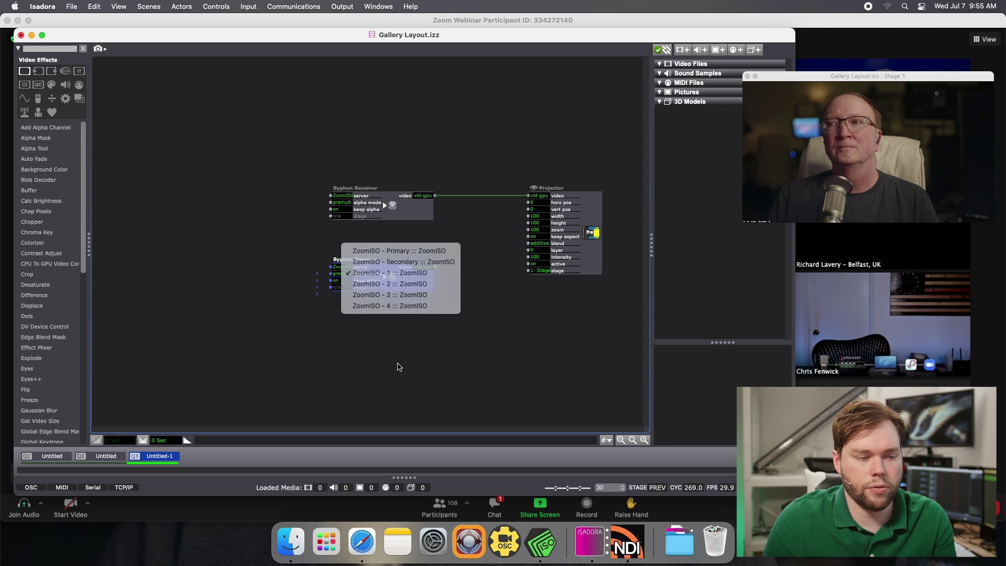
left_click(345, 195)
left_click(366, 210)
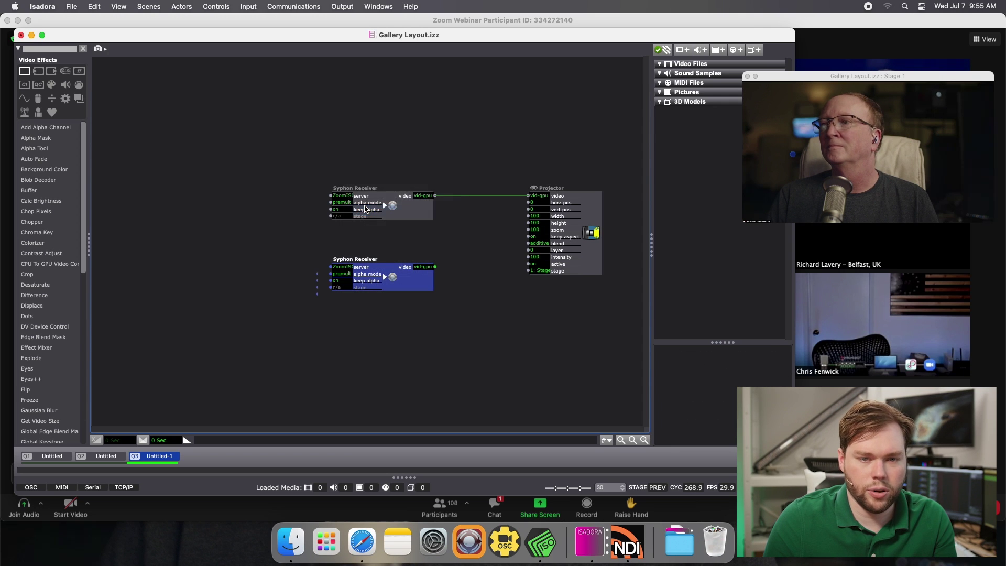
left_click(347, 196)
left_click(362, 213)
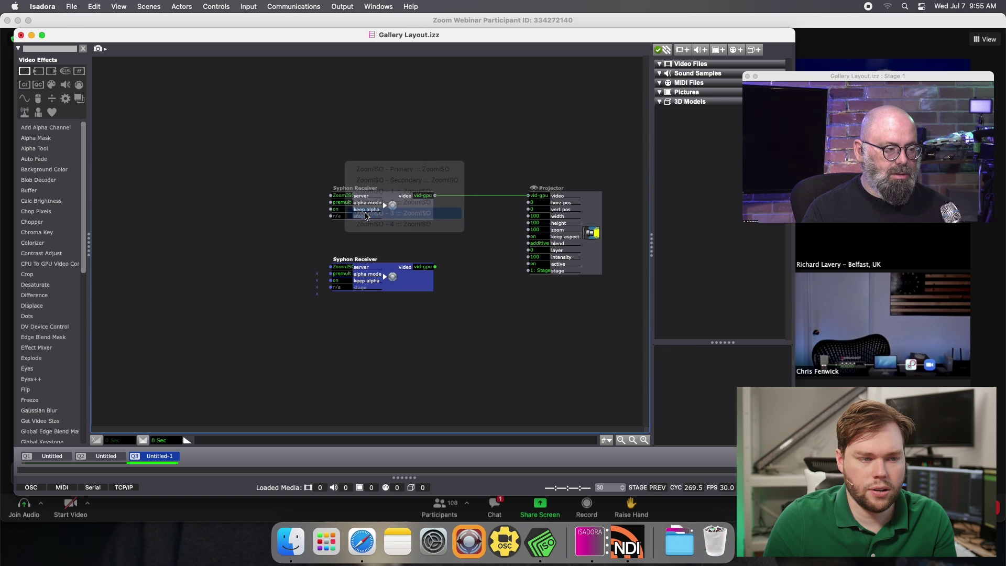
left_click(347, 196)
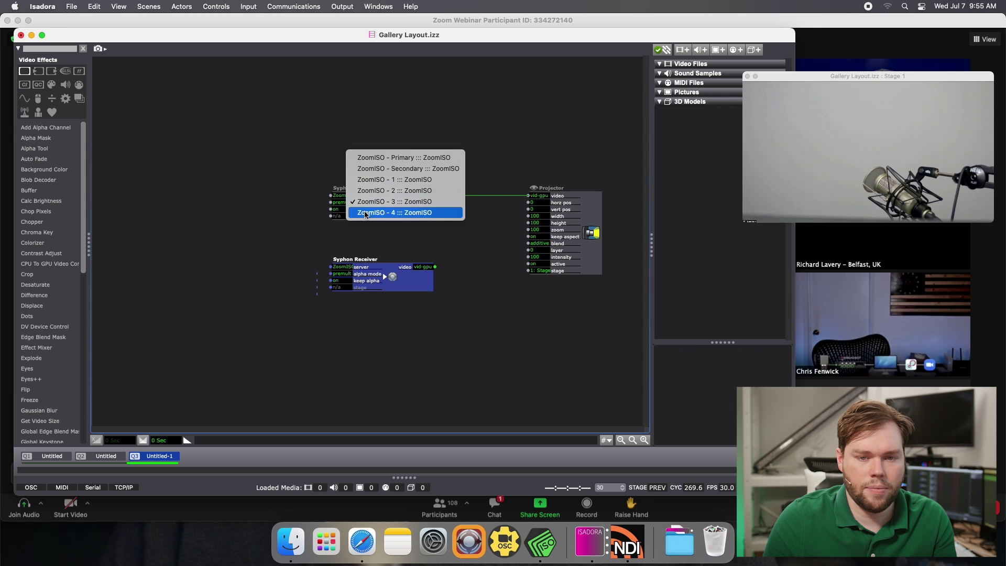
left_click(365, 212)
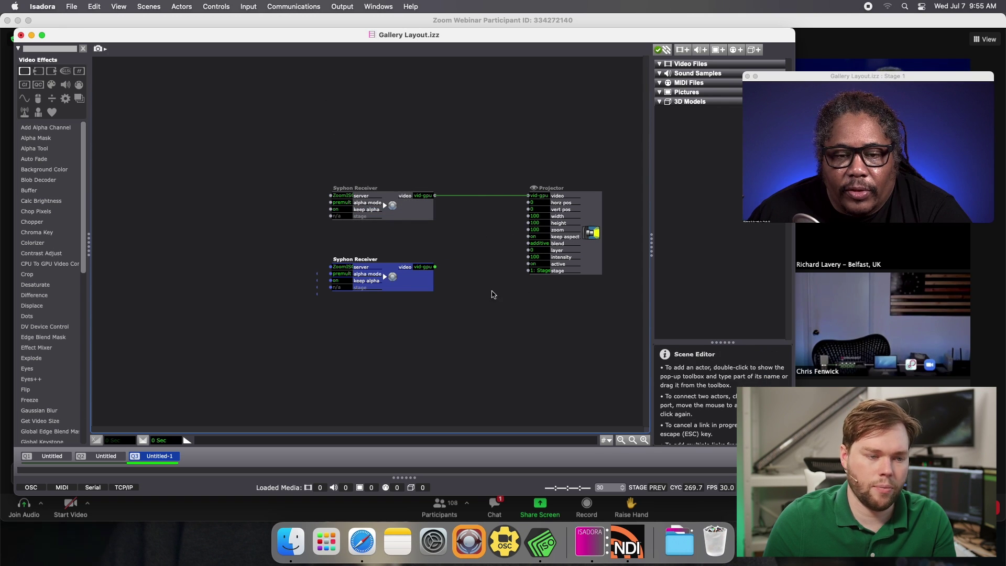
Step: Stack the first two receivers top left on ZoomISO - 1 and ZoomISO - 2
mouse_move(411, 289)
left_mouse_down()
mouse_move(399, 309)
mouse_move(408, 308)
left_mouse_up()
left_click_drag(374, 152, 582, 250)
left_click_drag(576, 246, 372, 140)
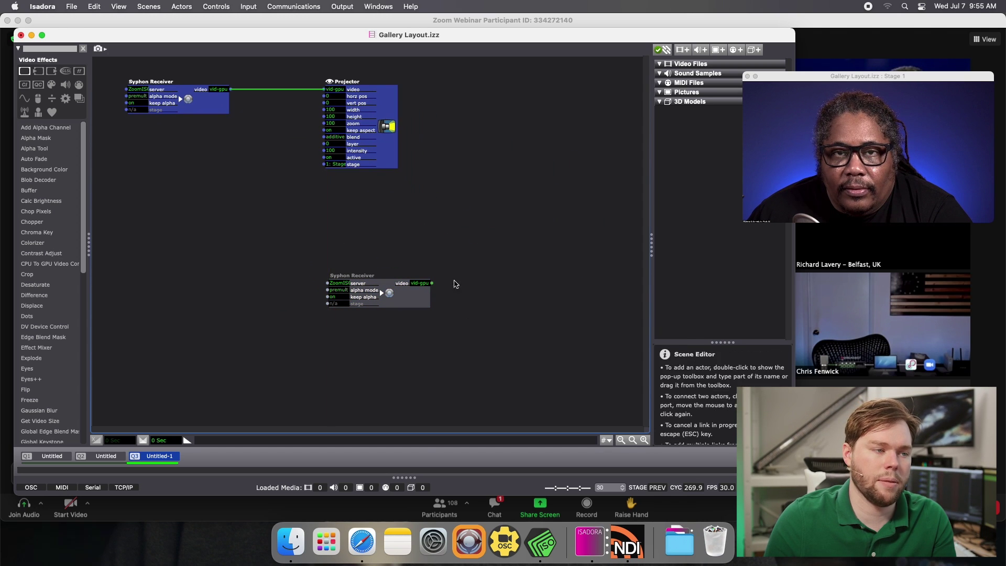
left_click_drag(398, 278, 220, 215)
left_click(191, 205)
left_click(239, 219)
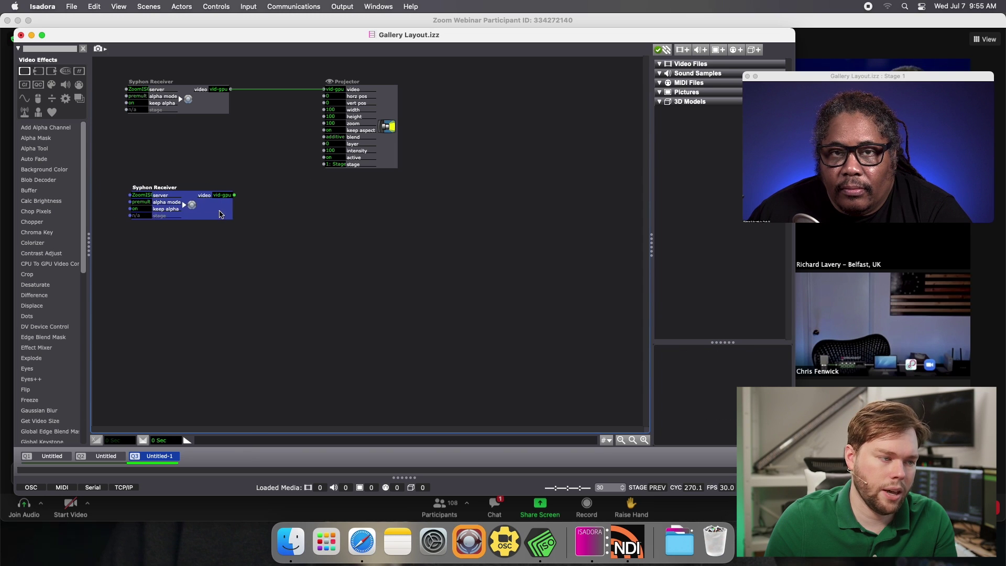
left_click(139, 89)
left_click(163, 65)
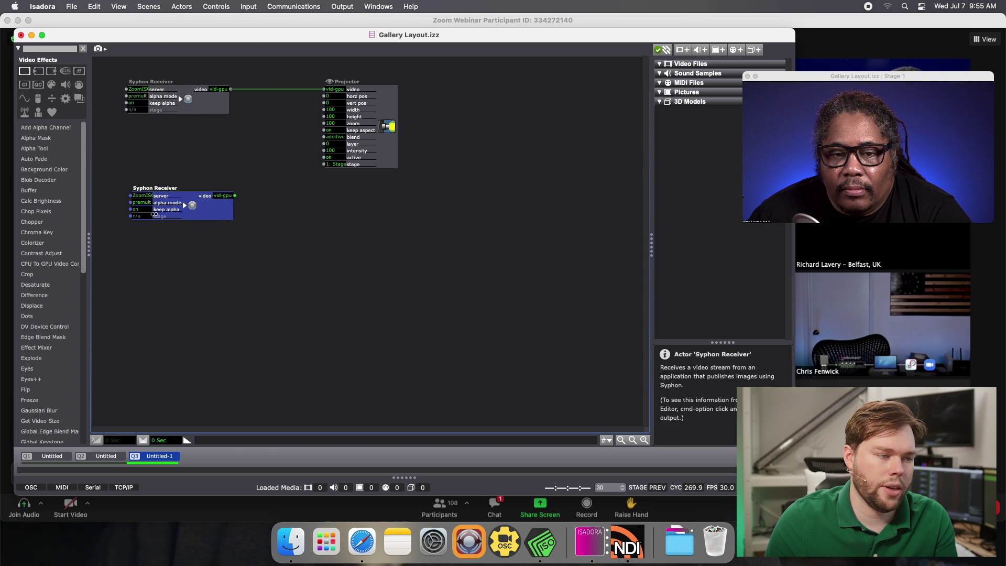
left_click(141, 195)
left_click(198, 197)
left_click_drag(202, 207, 204, 285)
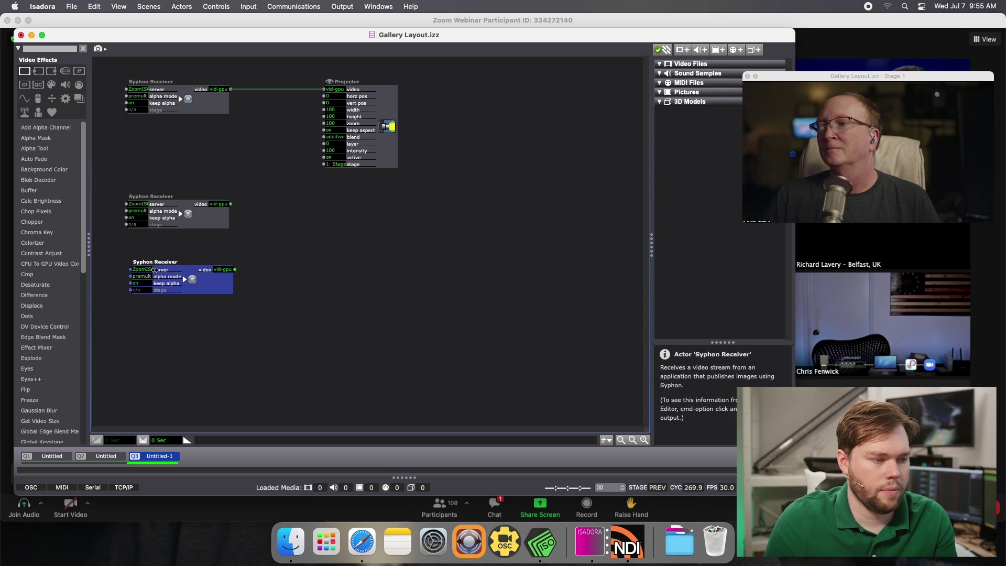
Step: Add third and fourth receivers below on ZoomISO - 3 and ZoomISO - 4, aligned
left_click(145, 269)
left_click(180, 285)
left_click_drag(182, 274, 182, 331)
left_click(143, 324)
left_click(173, 338)
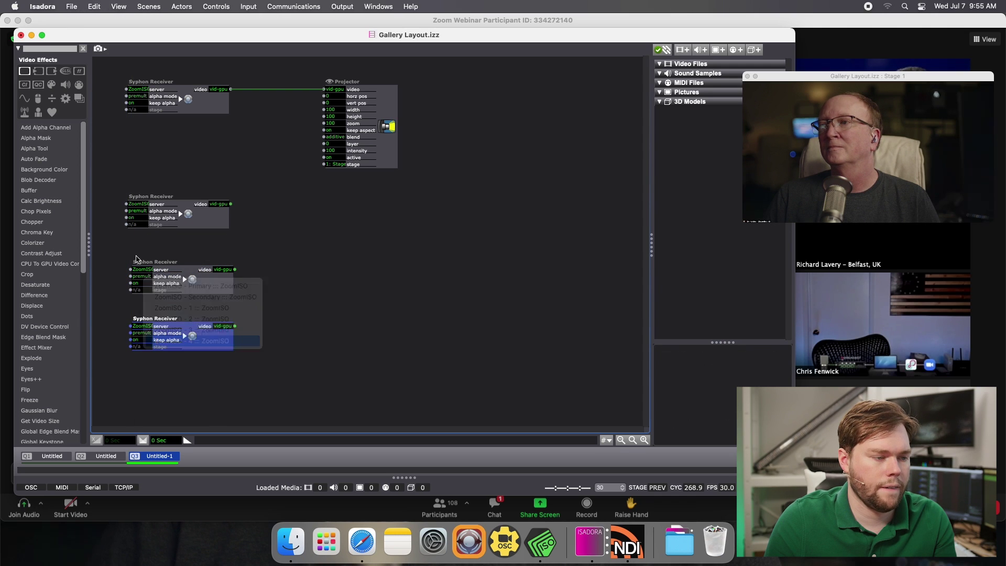
left_click(145, 271)
left_click(361, 330)
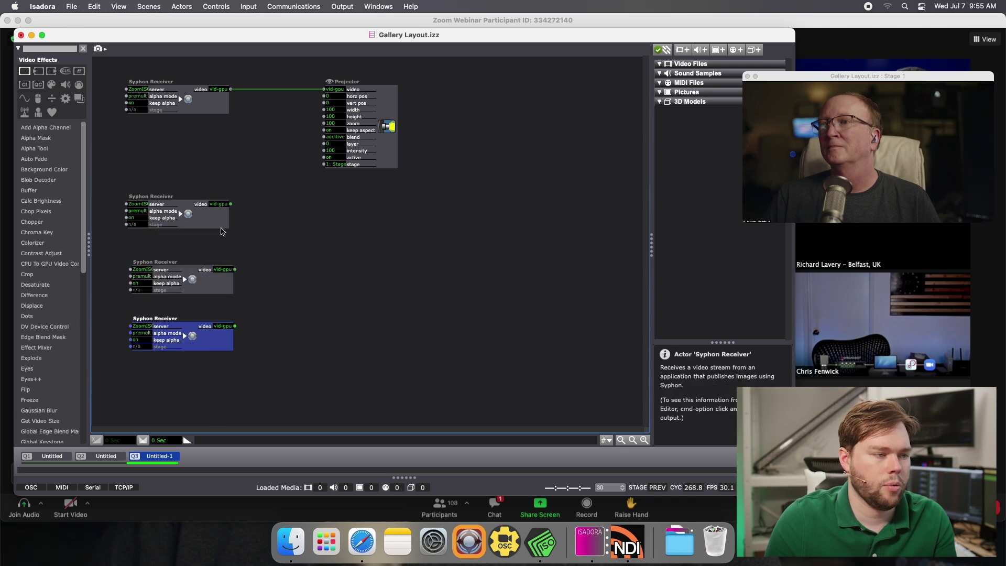
left_click(207, 286)
left_click_drag(203, 350, 194, 360)
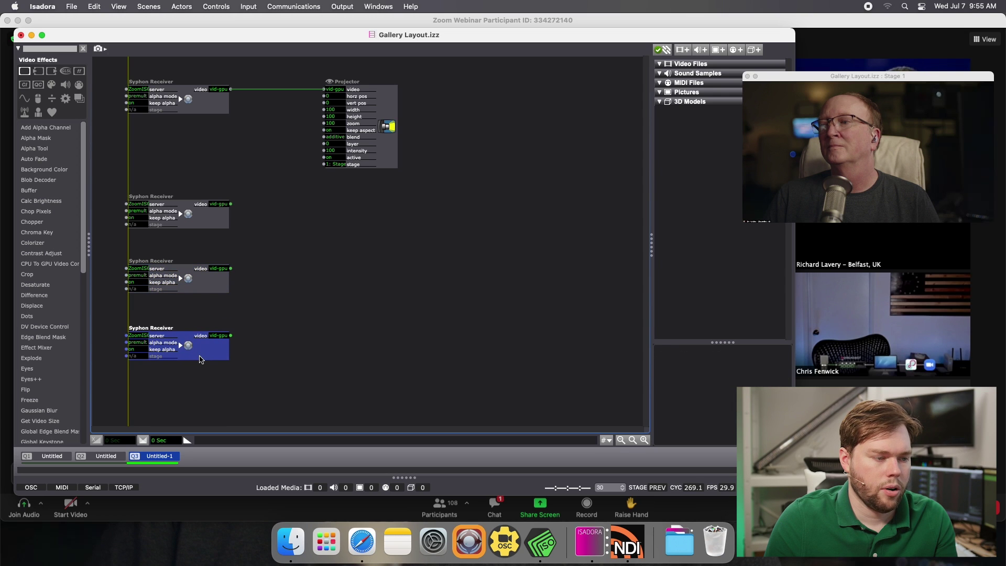
Step: Tidy the patch layout, nudging the Projector into place
left_click(173, 220)
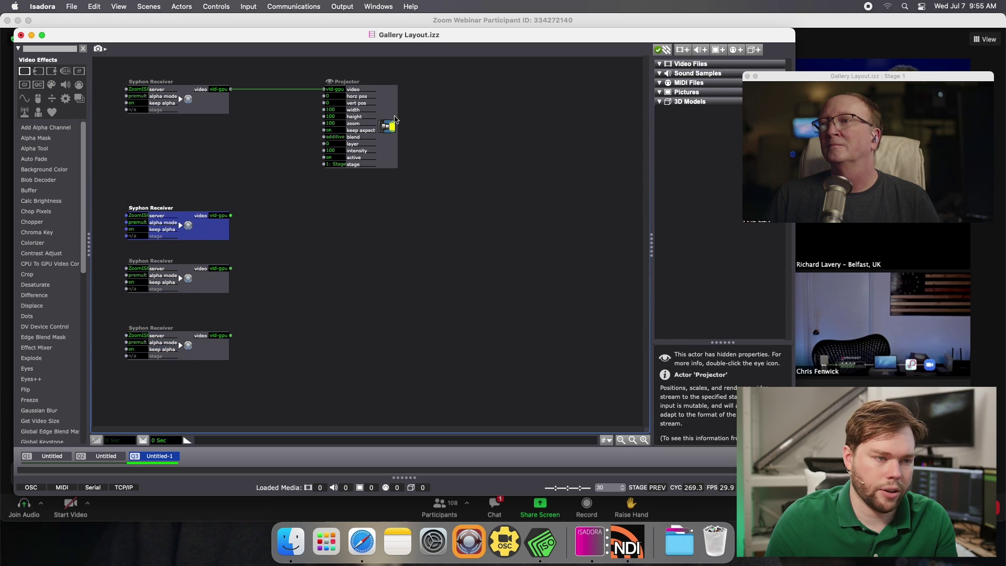
left_click_drag(395, 120, 417, 122)
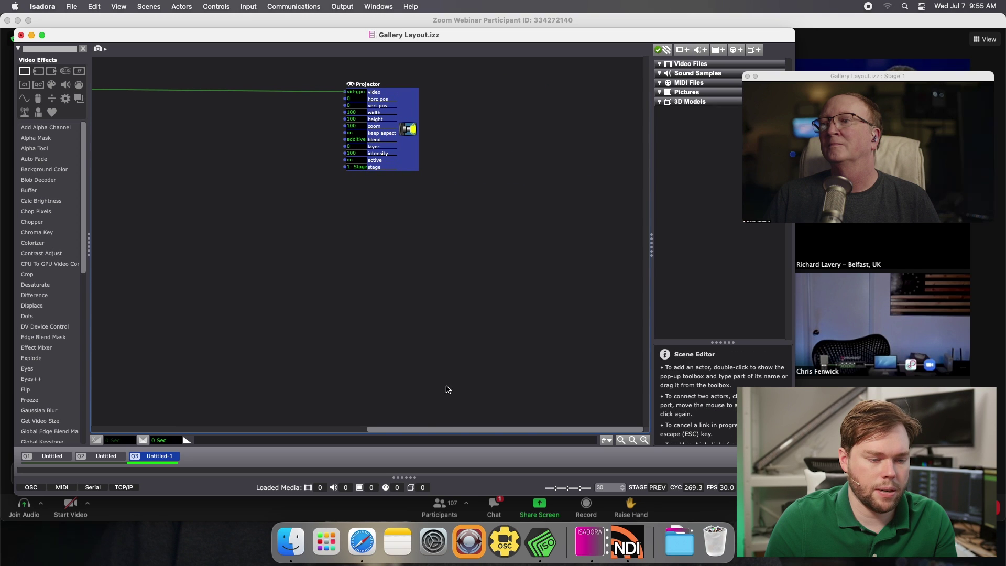
scroll(419, 429, "left", 5)
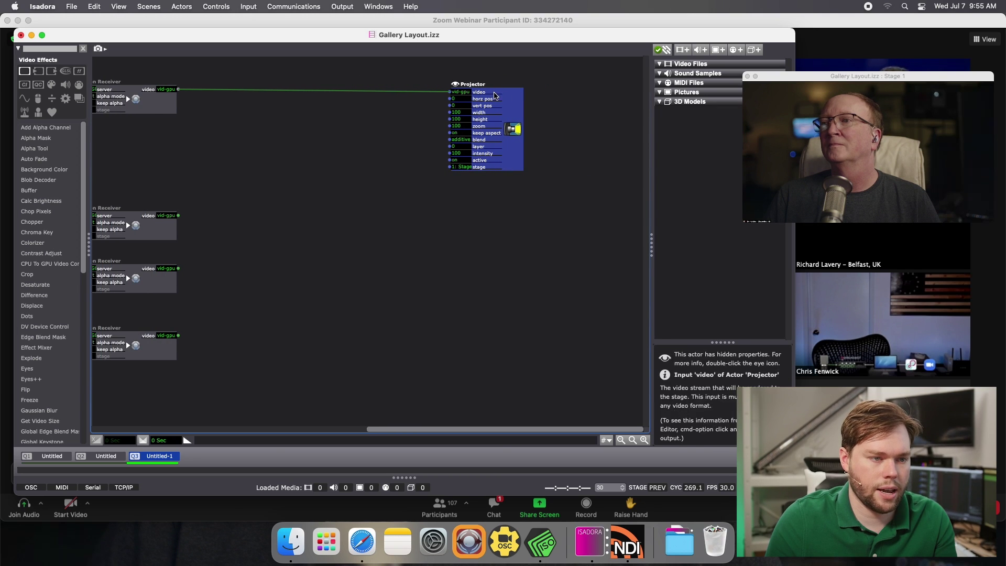
left_click_drag(495, 95, 496, 92)
Step: Insert a MultiMix into the link between the first receiver and the Projector
double_click(352, 175)
type("mult")
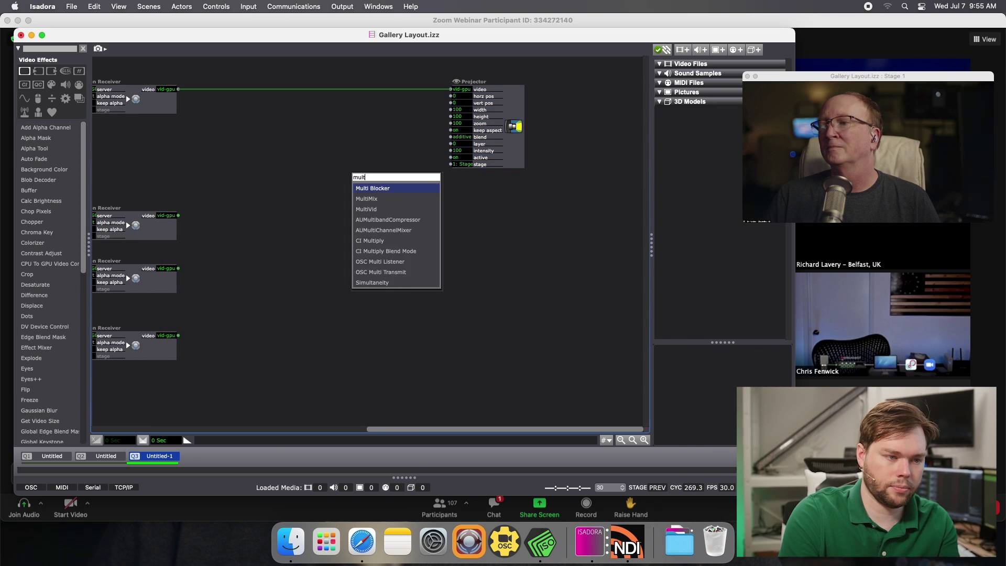
key("Return")
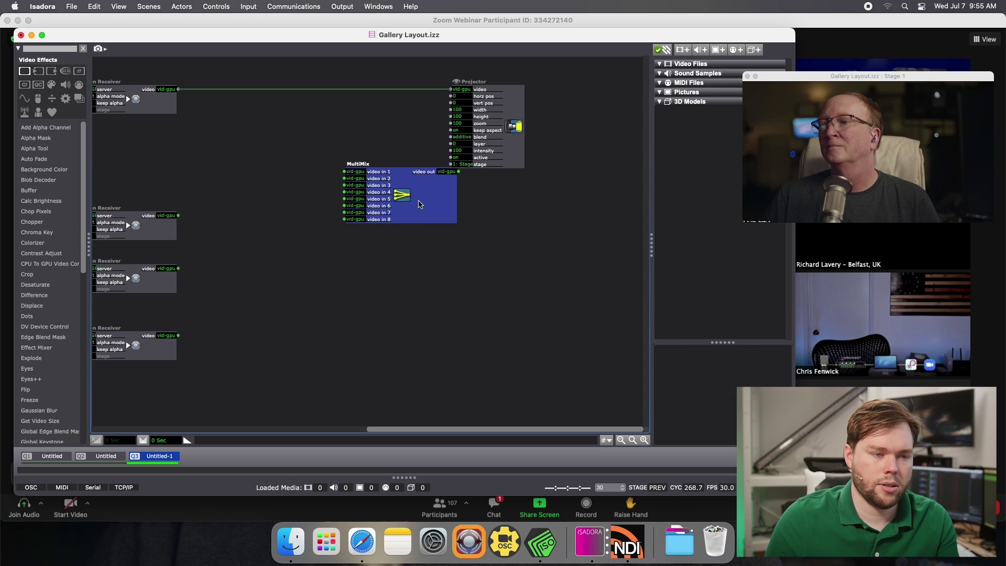
left_click_drag(425, 204, 399, 127)
left_click_drag(481, 126, 534, 125)
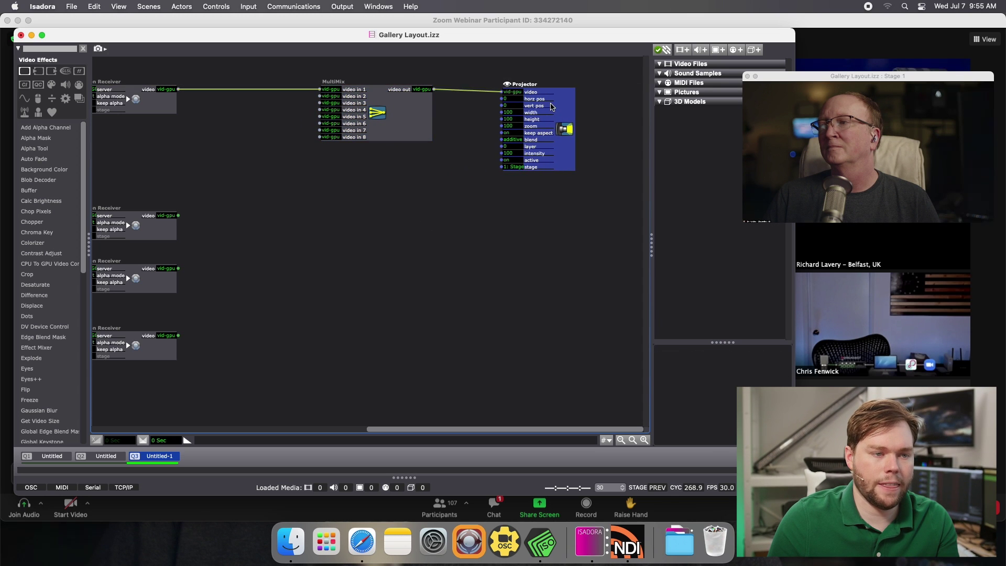
left_click_drag(421, 120, 470, 119)
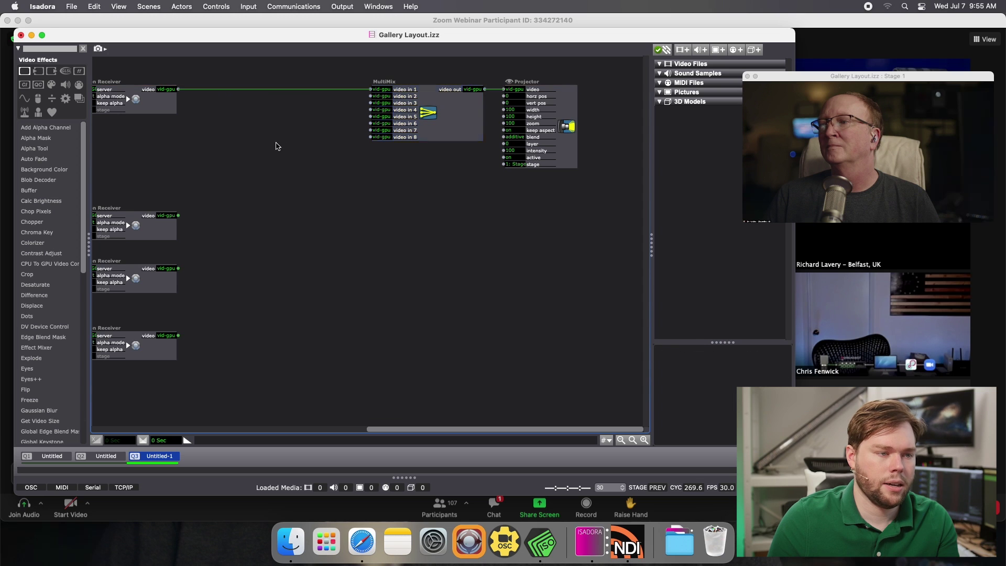
Step: Insert a Zoomer with zoom 30 after the first receiver and copy it for the second
double_click(278, 146)
type("zoom")
key("Return")
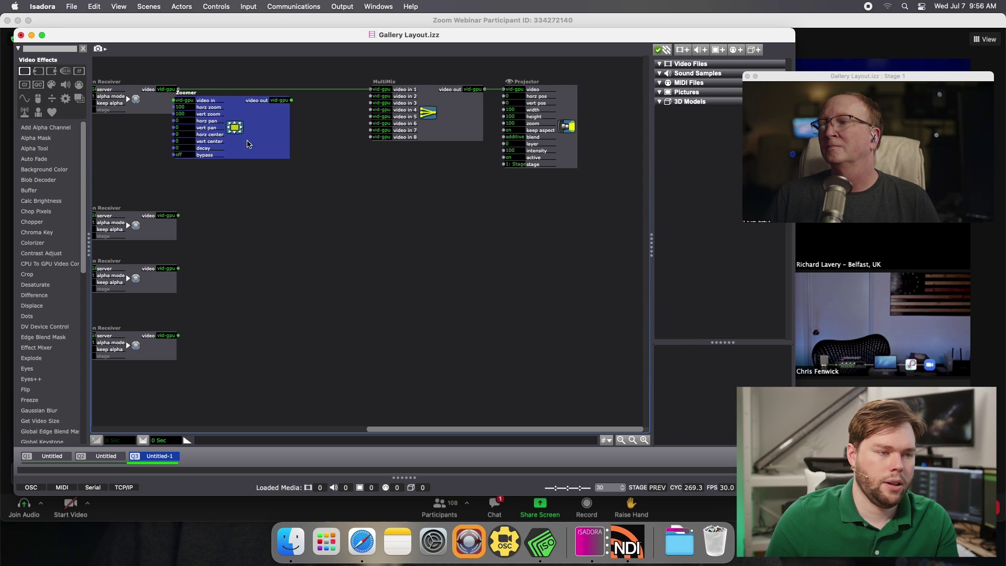
left_click_drag(248, 144, 284, 133)
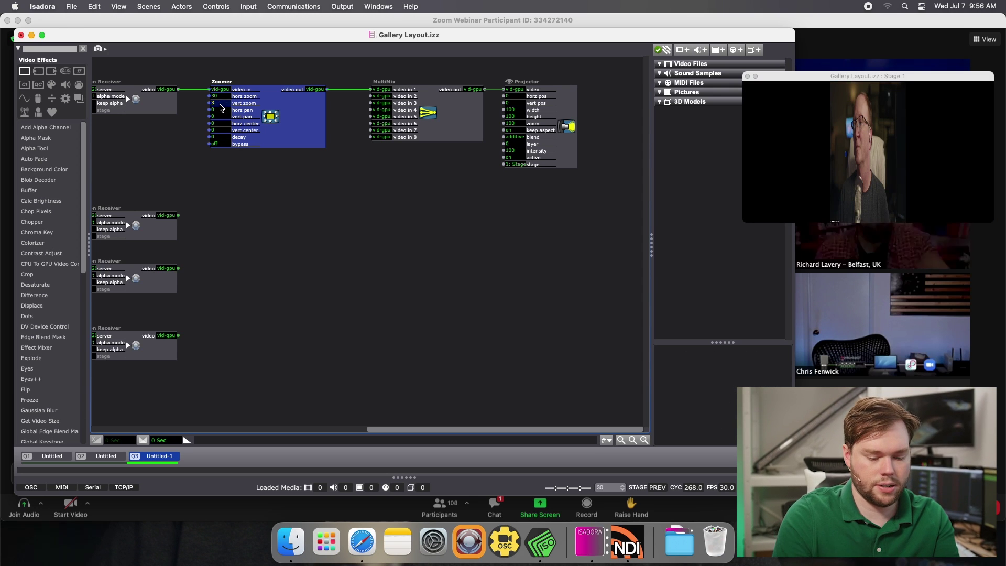
type("0")
key("Return")
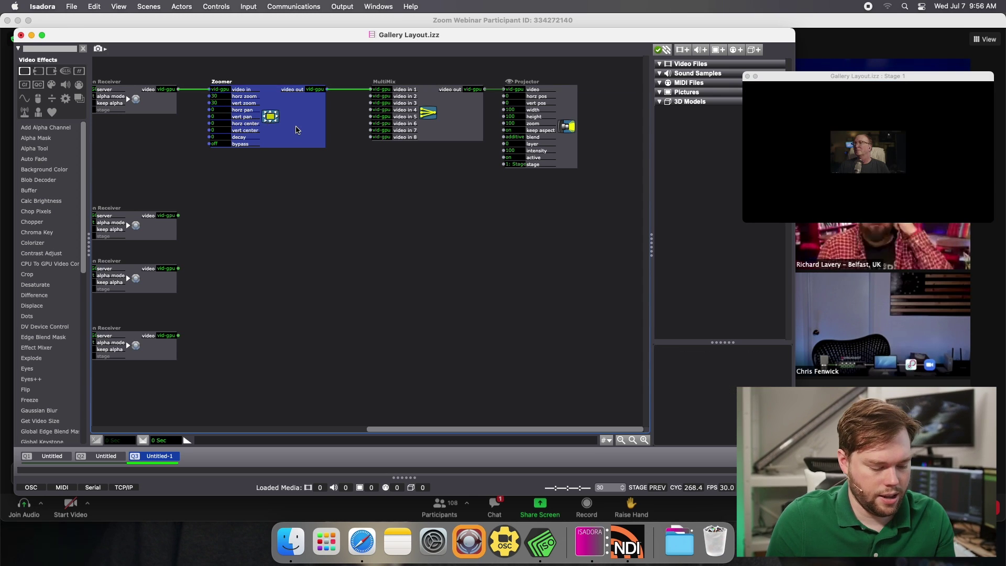
left_click_drag(297, 130, 288, 410)
Step: Align the lower receivers with their Zoomers and wire the middle Zoomer to MultiMix video in 2
left_click_drag(144, 346, 158, 386)
left_click_drag(155, 286, 158, 326)
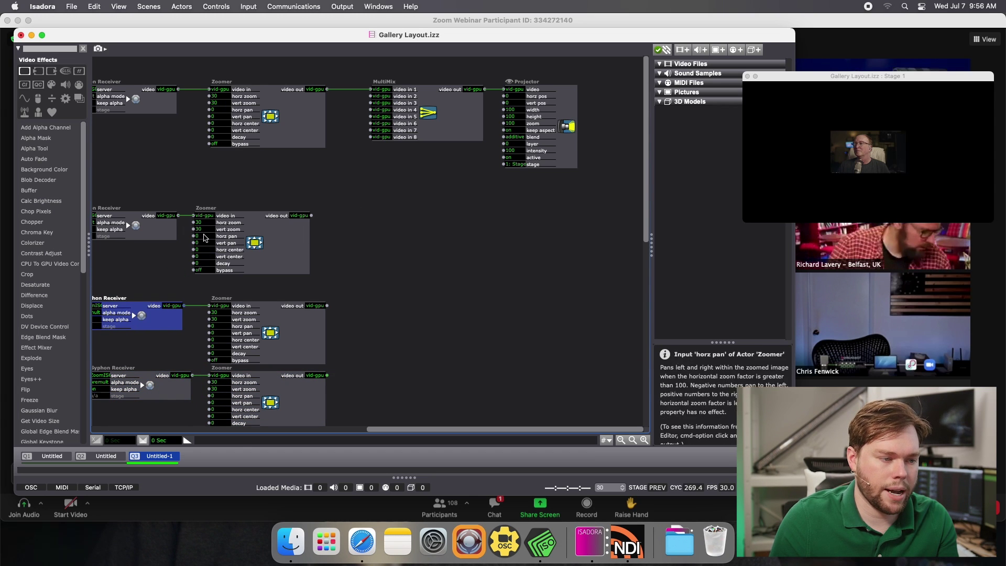
left_click(311, 215)
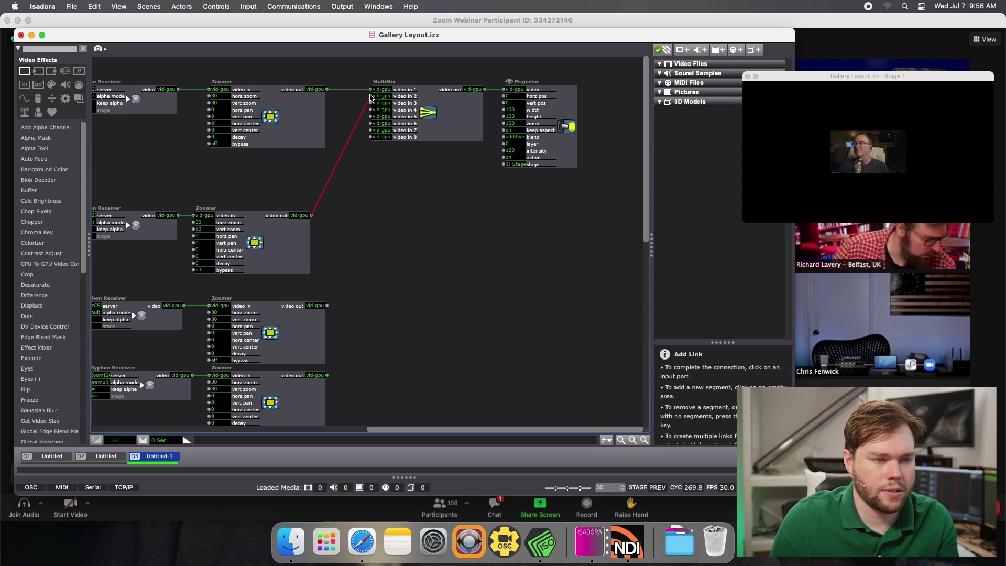
left_click(370, 96)
left_click_drag(210, 238, 508, 199)
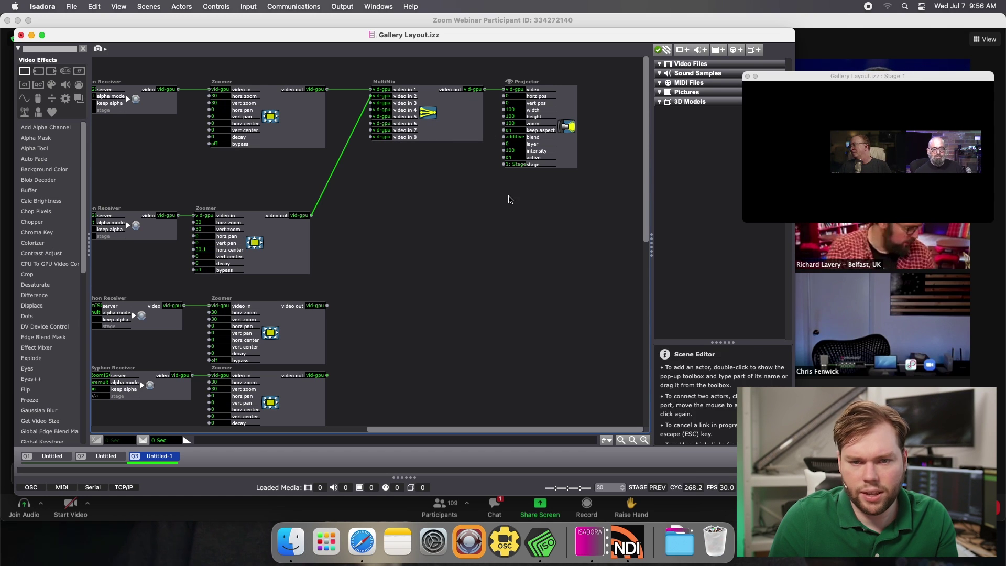
Step: Wire the third Zoomer to MultiMix video in 3 and offset its horizontal centre
scroll(393, 317, "down", 1)
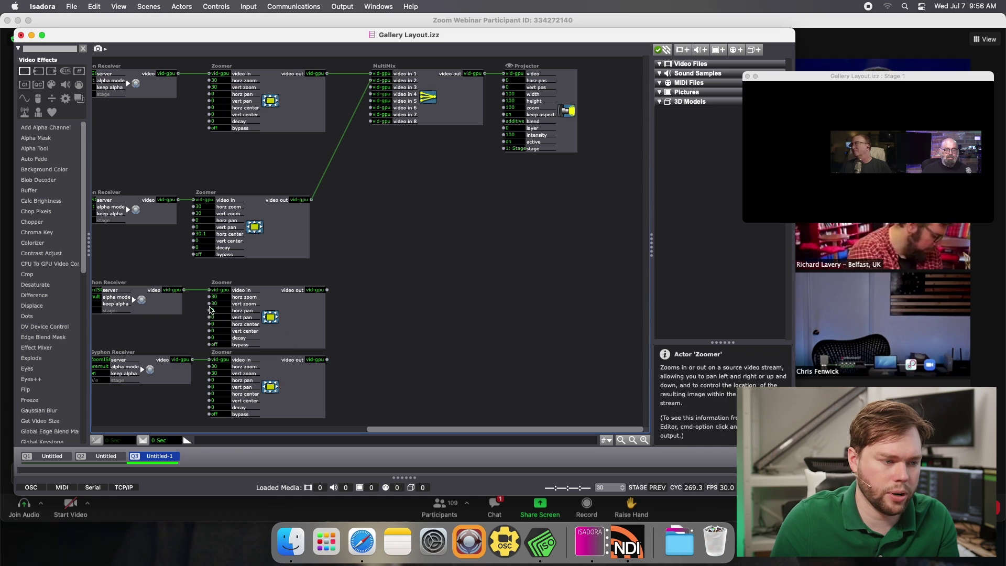
left_click(327, 291)
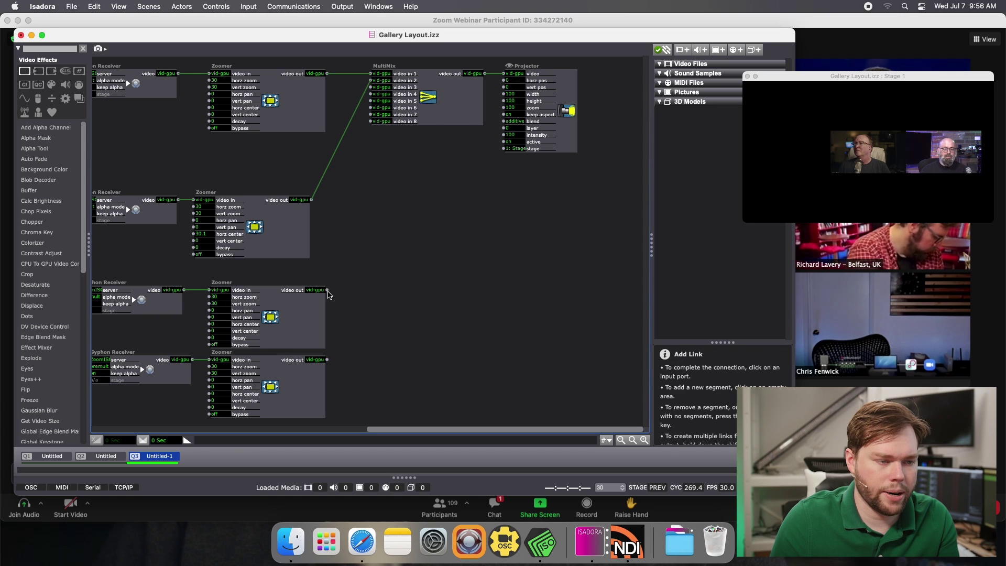
left_click(371, 86)
left_click_drag(215, 323, 154, 488)
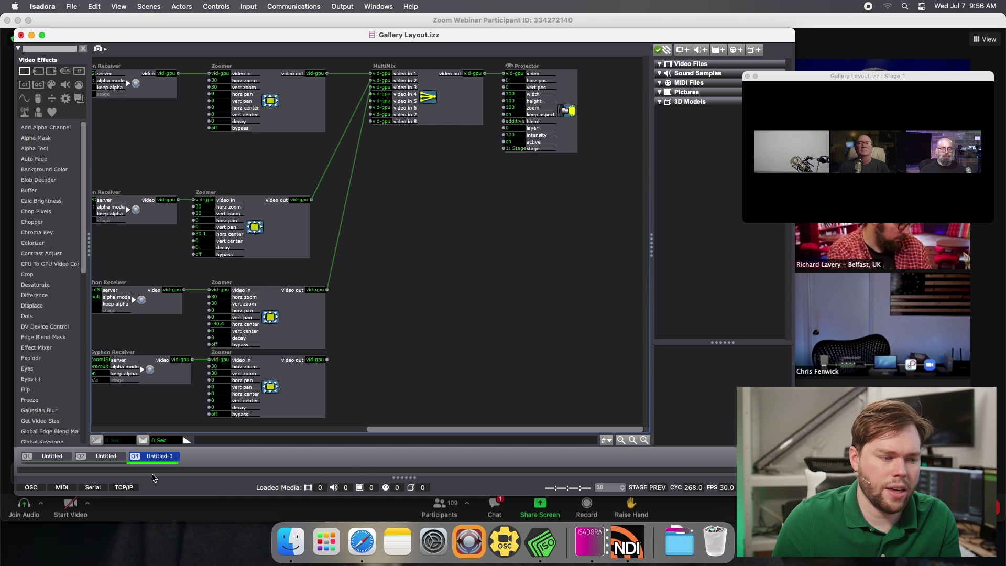
Step: Wire the fourth Zoomer to MultiMix video in 5 and set its vertical centre to about -30
scroll(377, 430, "left", 2)
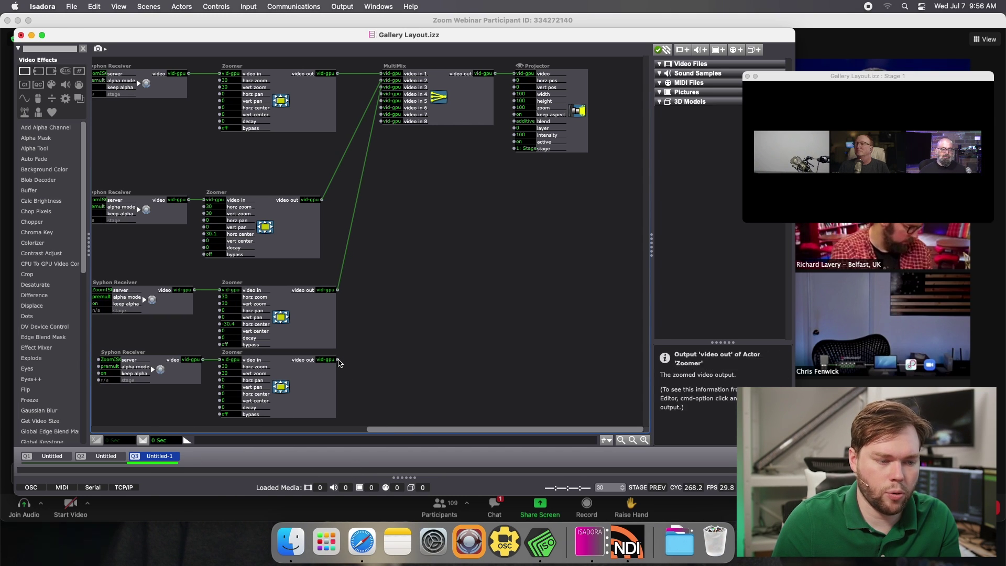
left_click(338, 360)
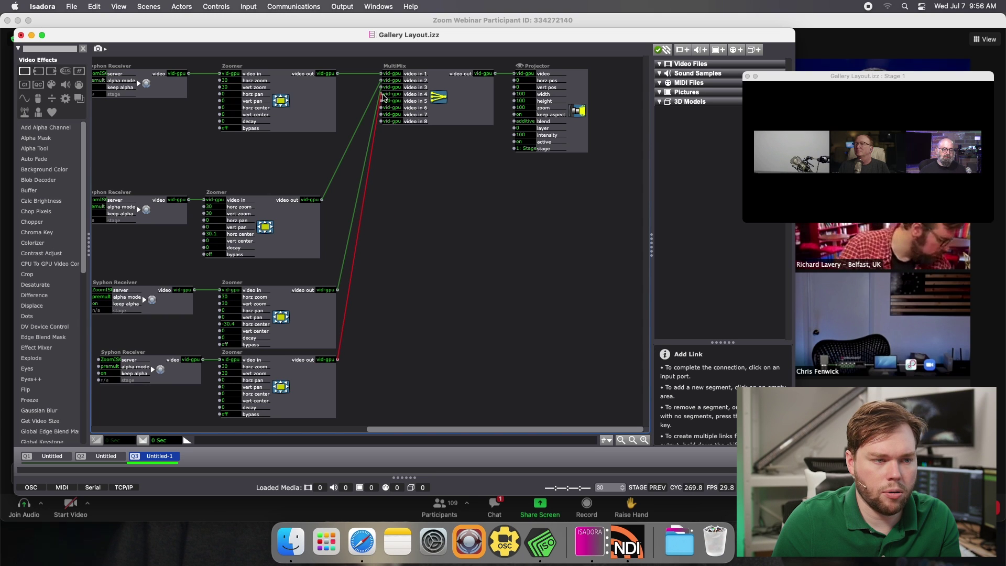
left_click(381, 101)
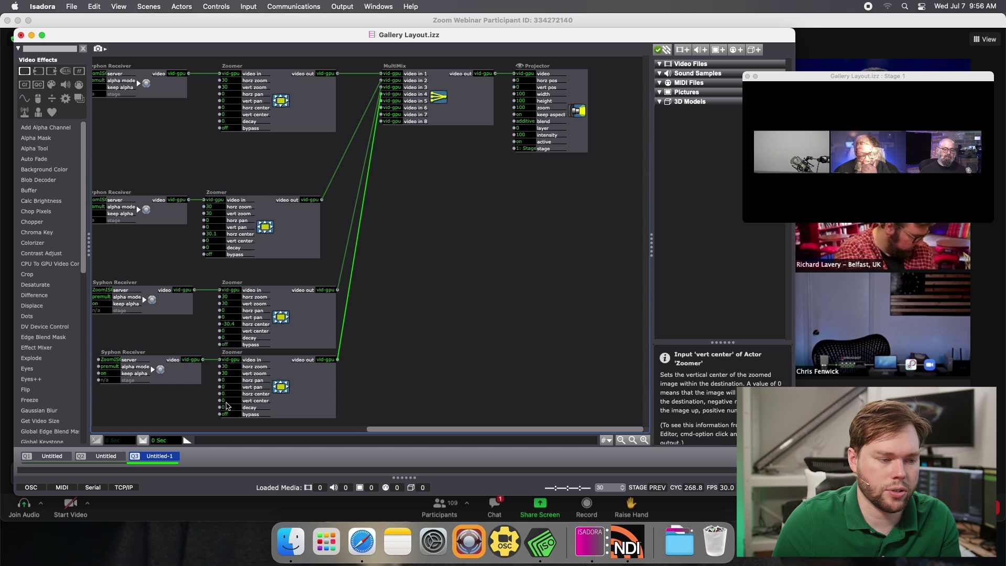
left_click_drag(225, 402, 221, 559)
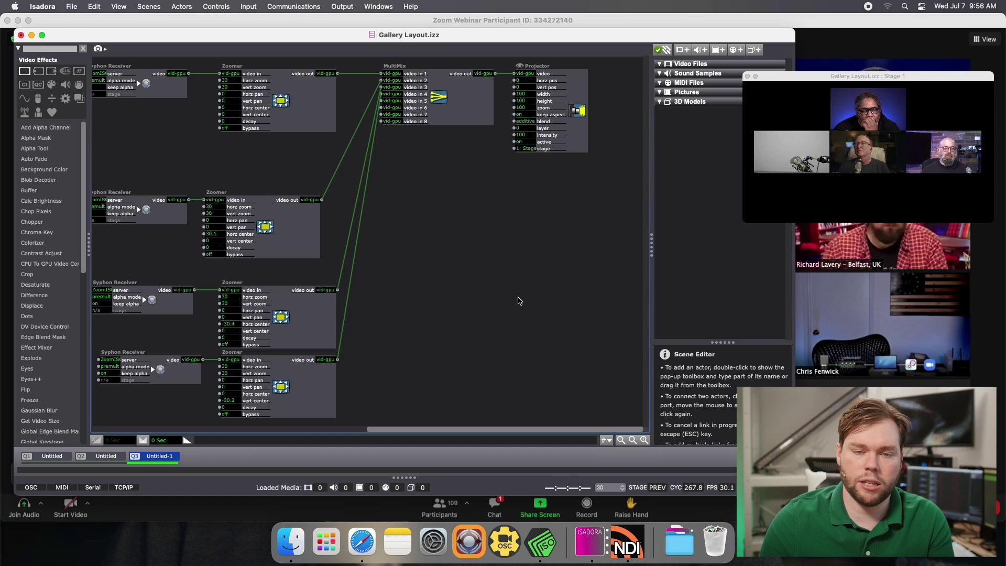
Step: Create the empty scene Untitled-2 in the scene list
double_click(351, 456)
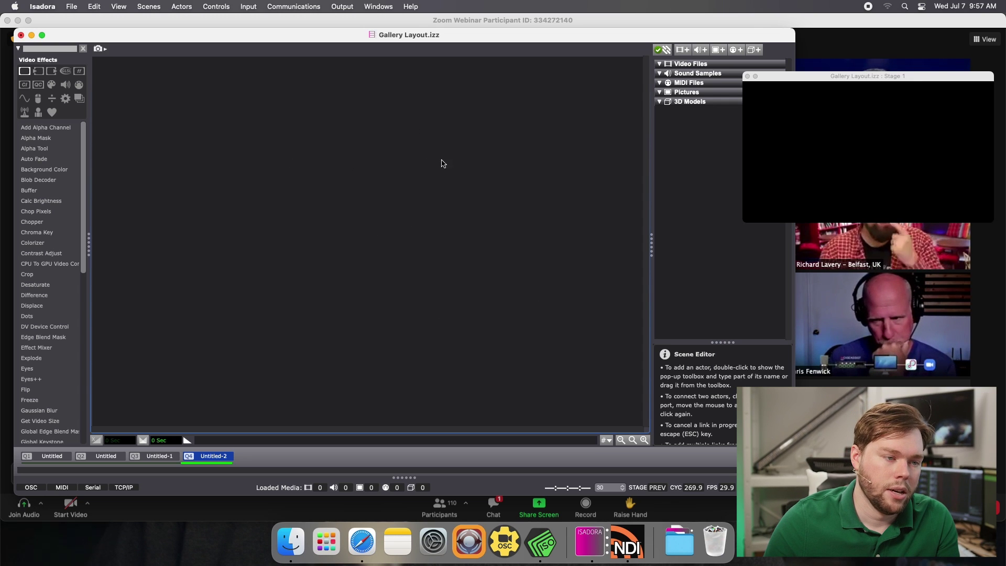
Step: Add an OSC Multi Transmit actor (localhost, port 1234, /isadora/1) to scene Untitled-2
double_click(381, 155)
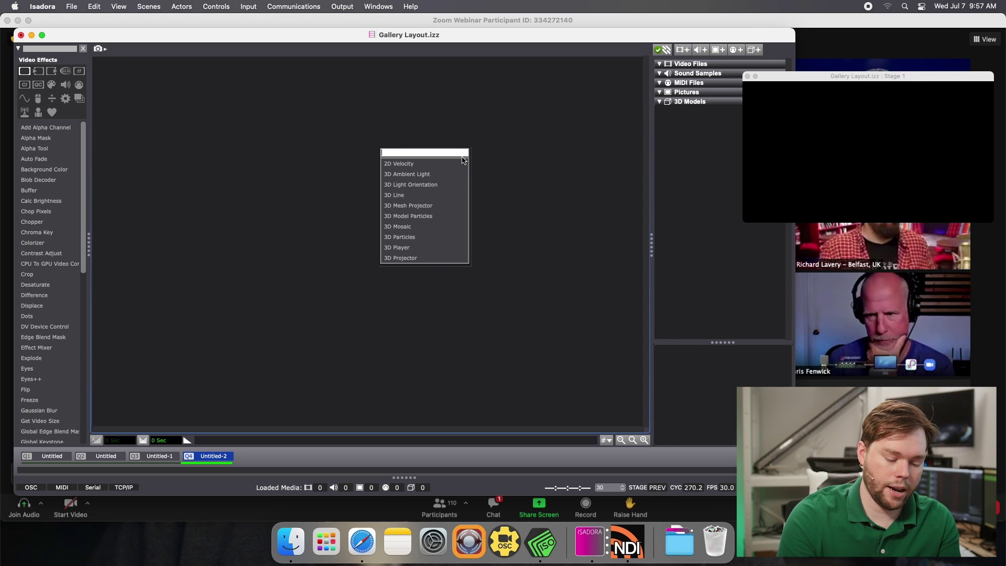
type("osc")
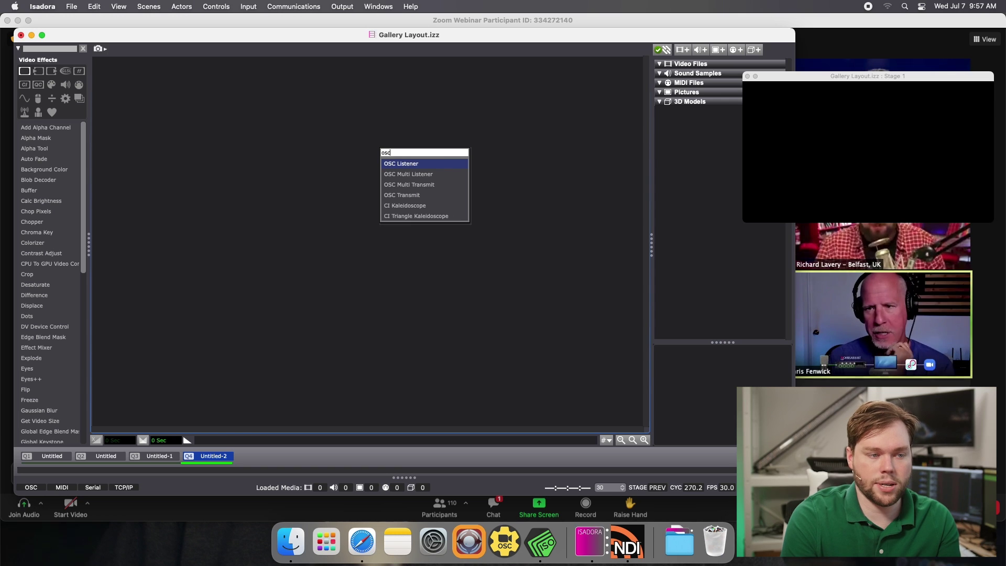
key("Down")
key("Down")
key("Return")
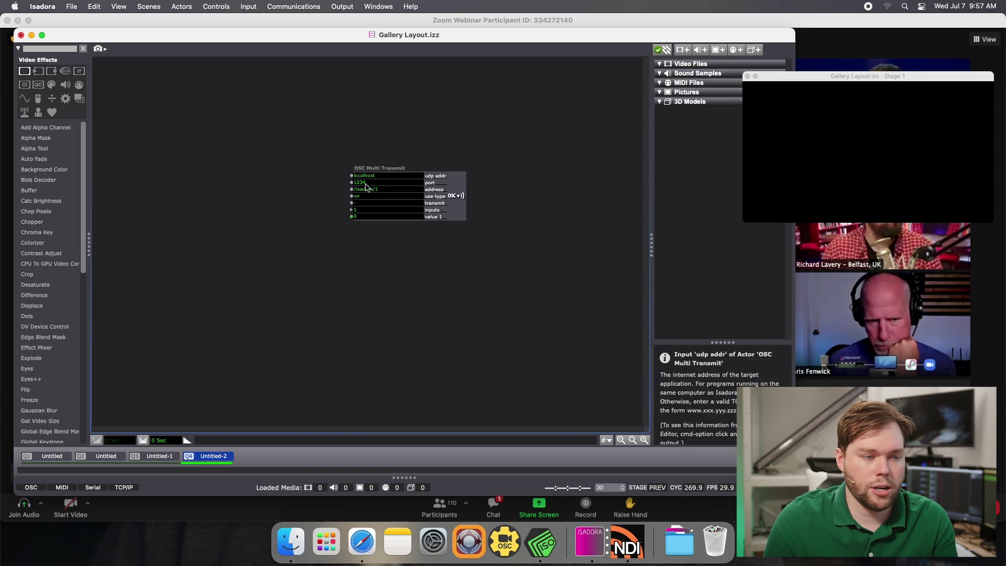
right_click(544, 548)
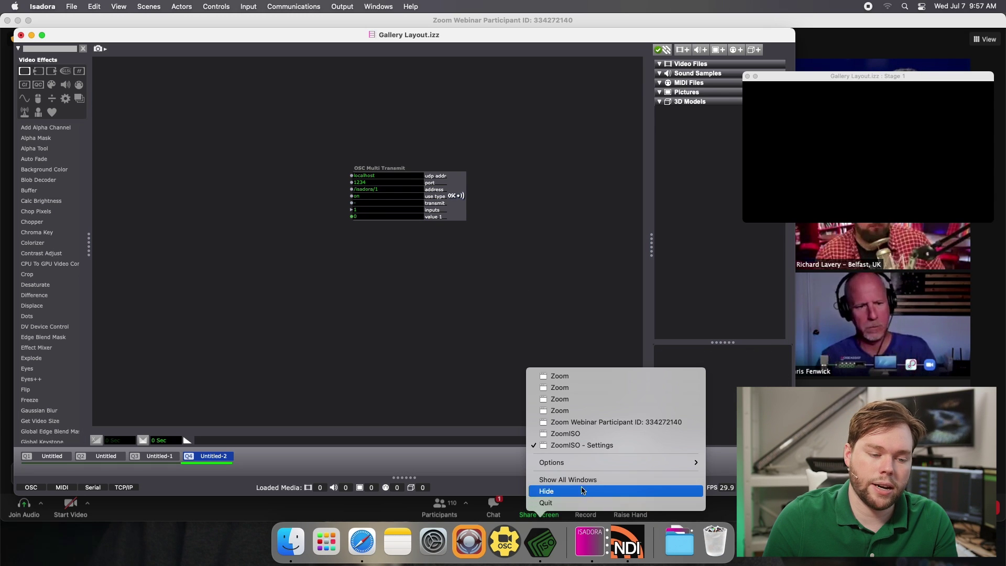
Step: Check ZoomISO's OSC settings: transmission to 127.0.0.1 on port 1234, then return to Isadora
left_click(555, 480)
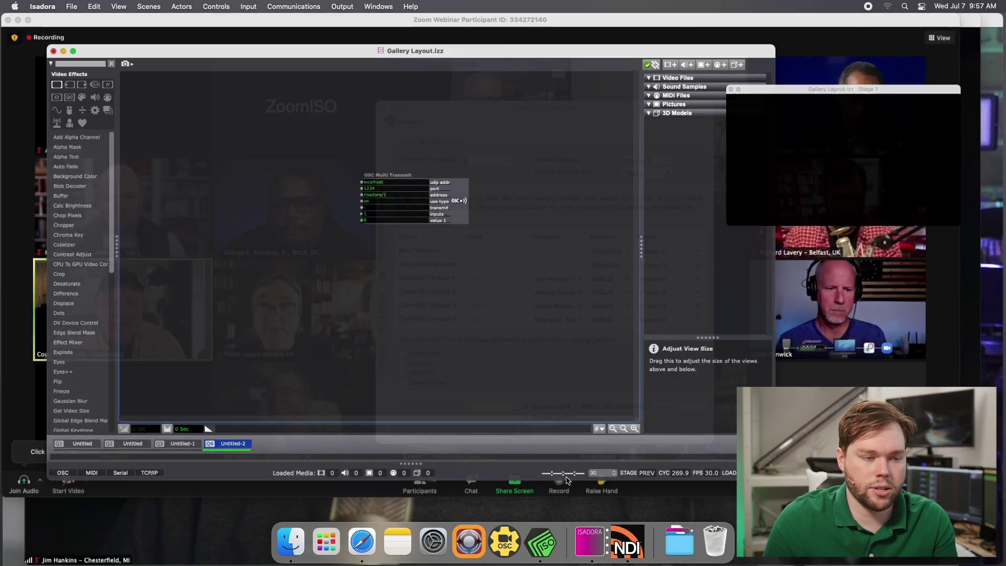
left_click(844, 268)
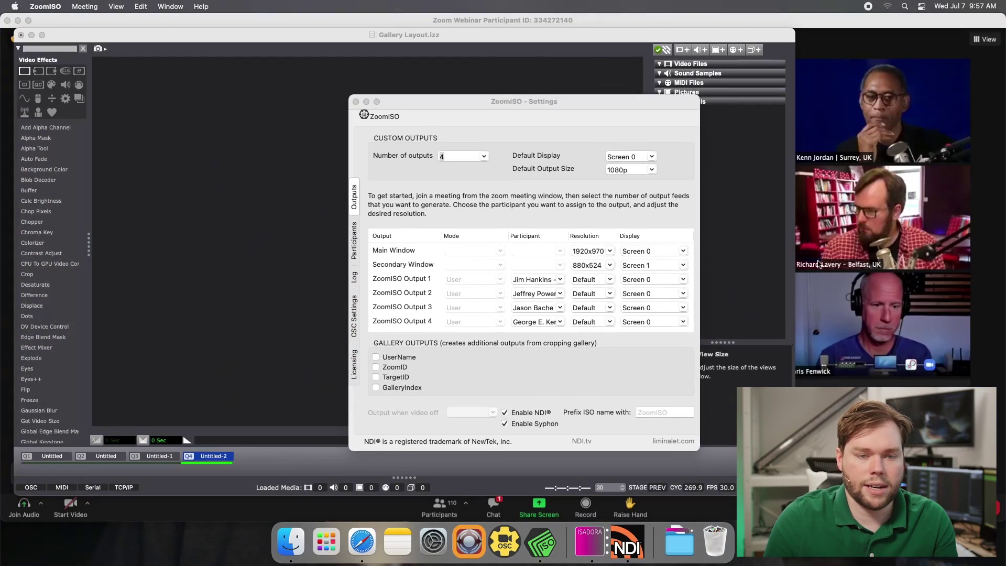
left_click(357, 333)
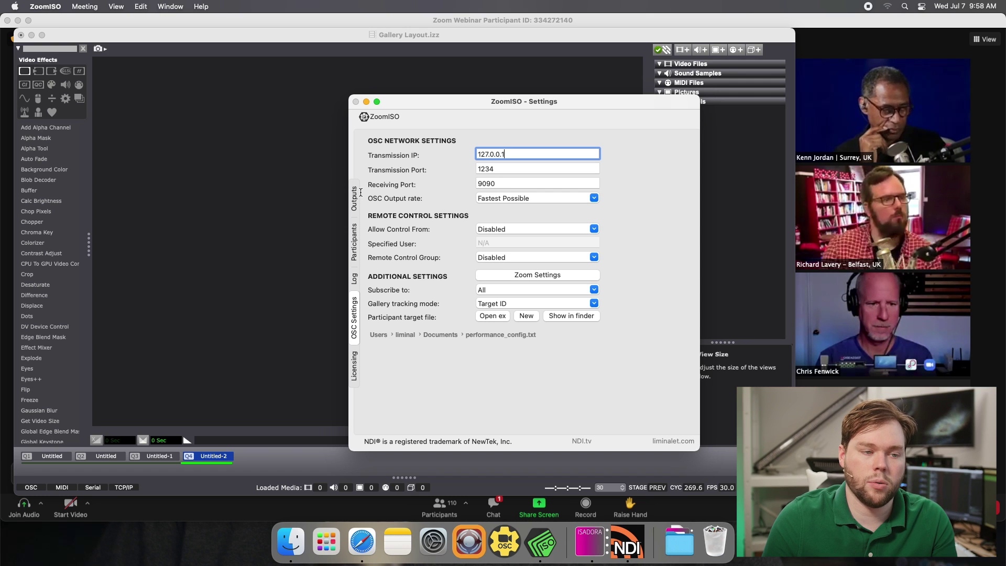
left_click(268, 207)
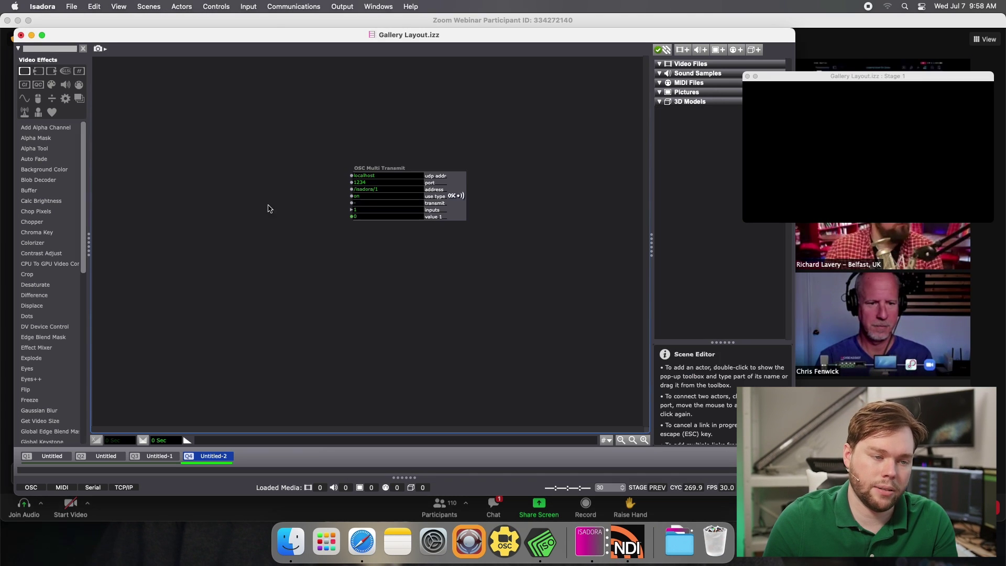
Step: Set the OSC Multi Transmit to port 9090, address /zoom/userName/outputISO, and 2 inputs
left_click(367, 184)
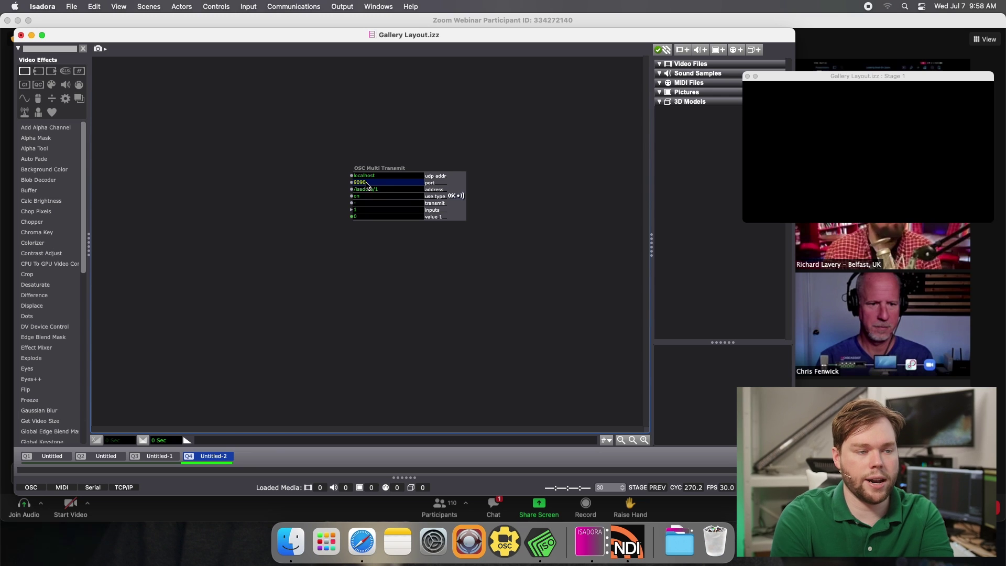
key("Tab")
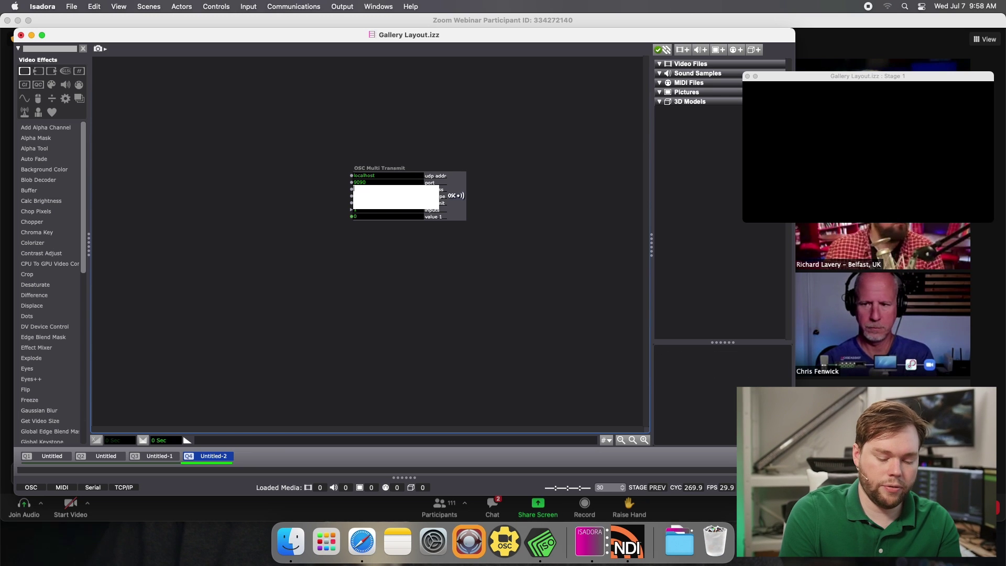
type("/zoom/user")
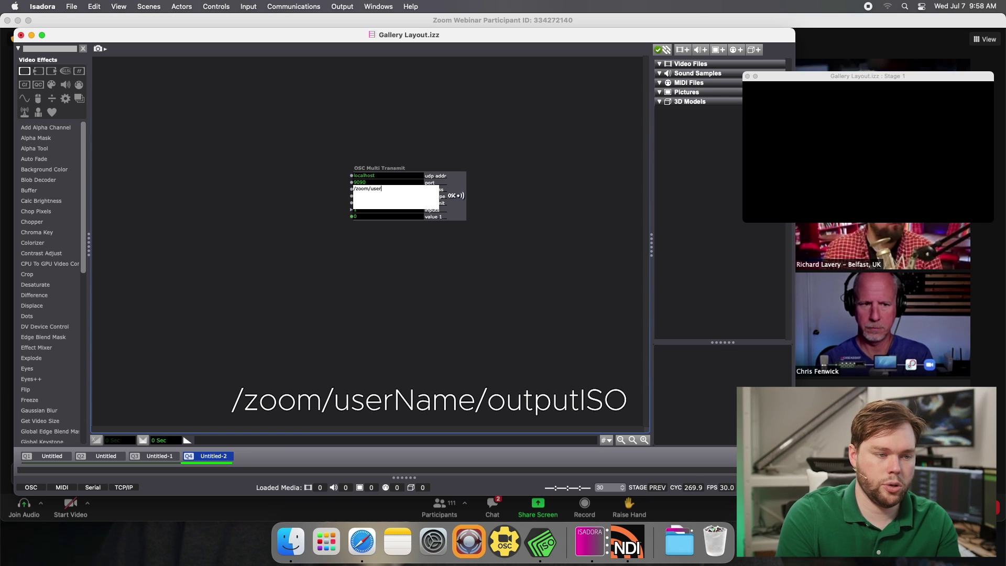
type("Name/outp")
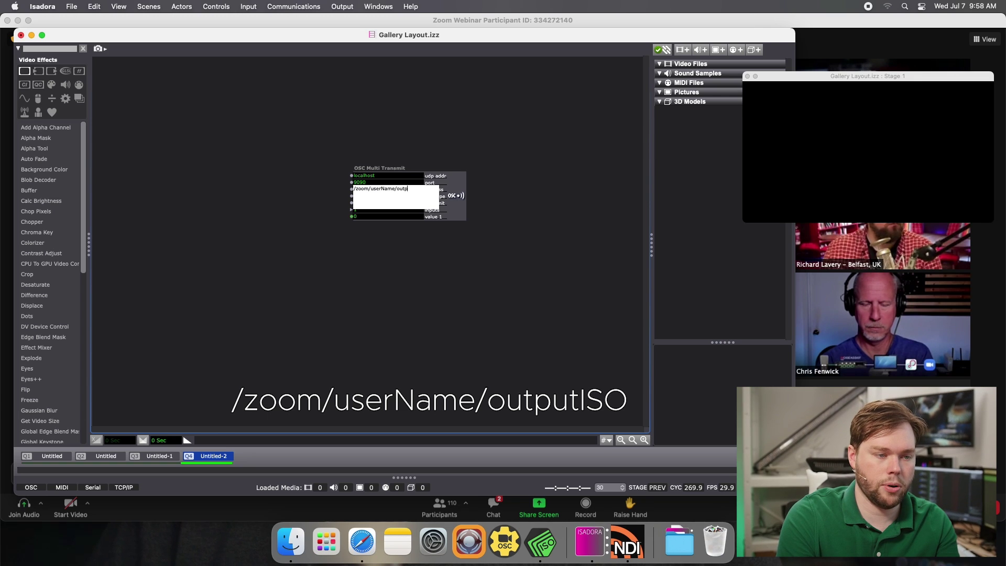
type("utISO")
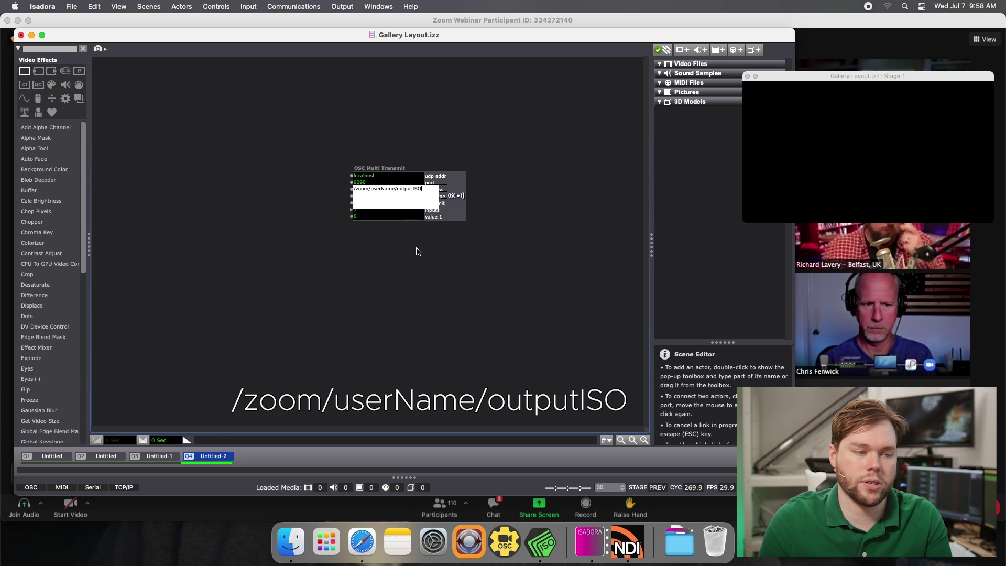
key("Return")
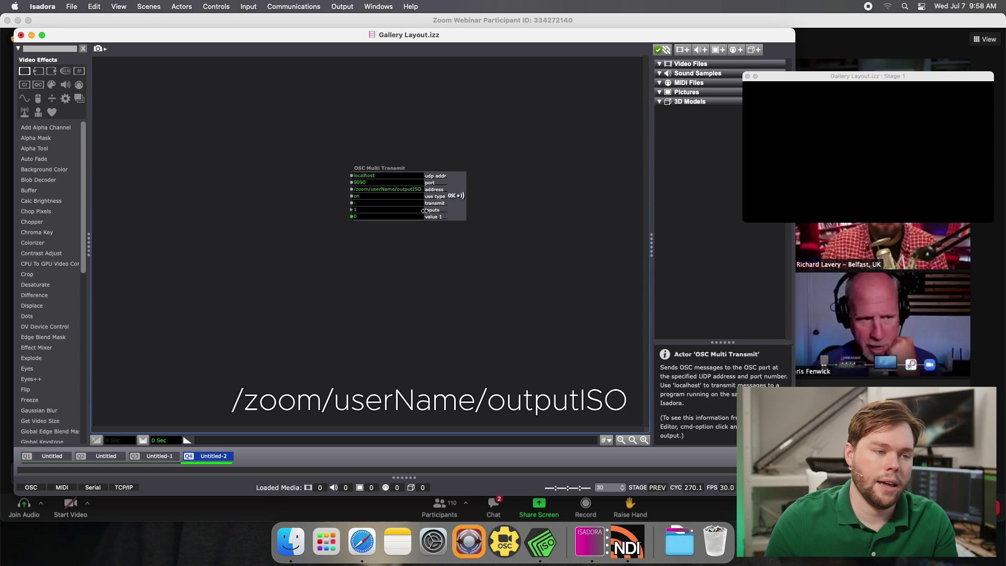
left_click(411, 189)
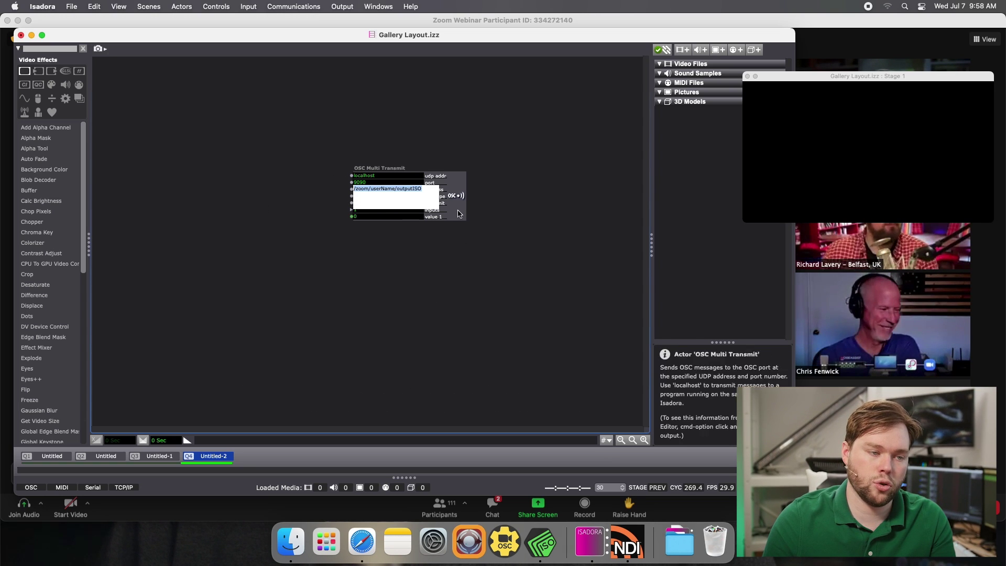
left_click(426, 301)
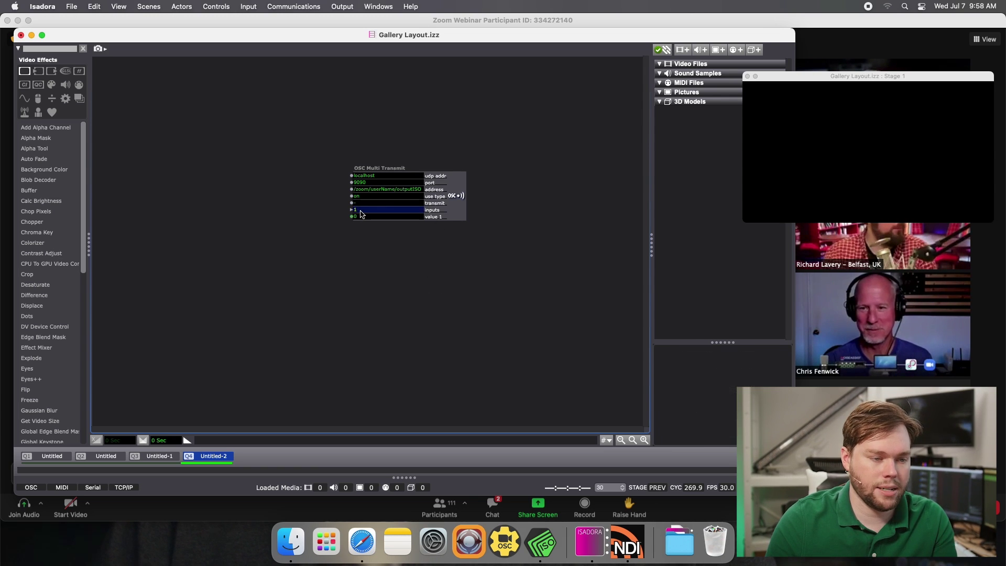
left_click(306, 273)
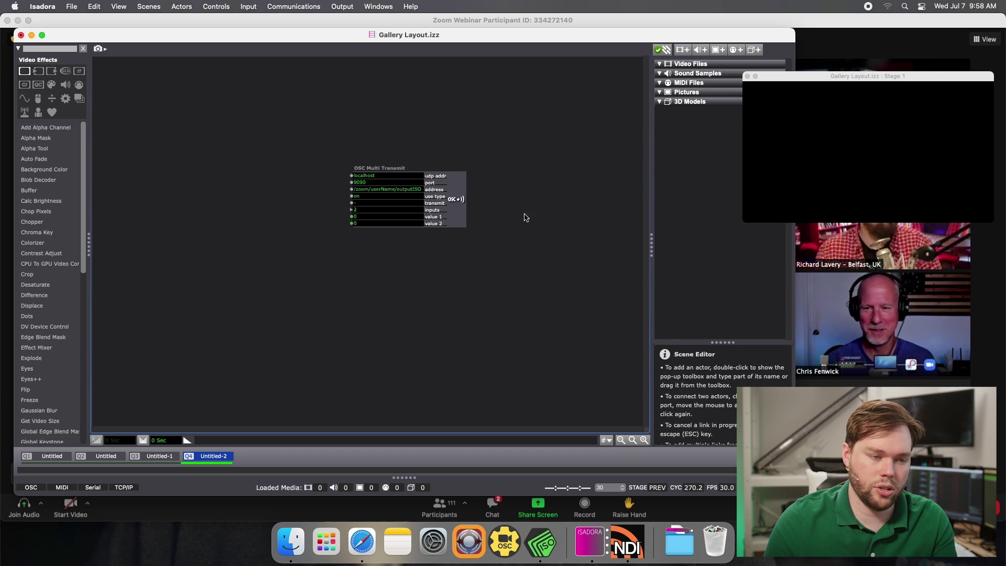
left_click(644, 440)
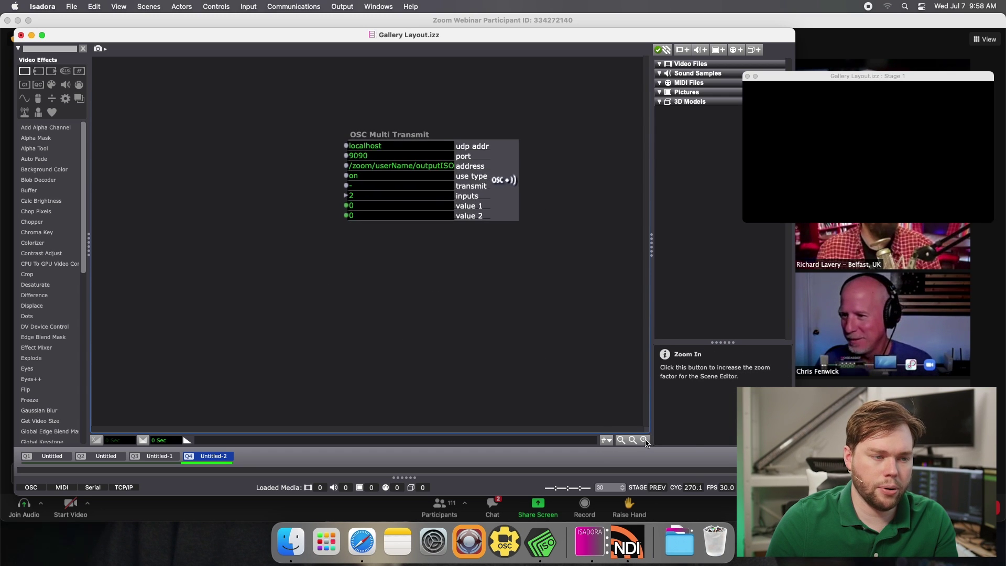
double_click(193, 180)
Step: Add a Text actor linked to value 1, then delete it again
type("text")
key("Return")
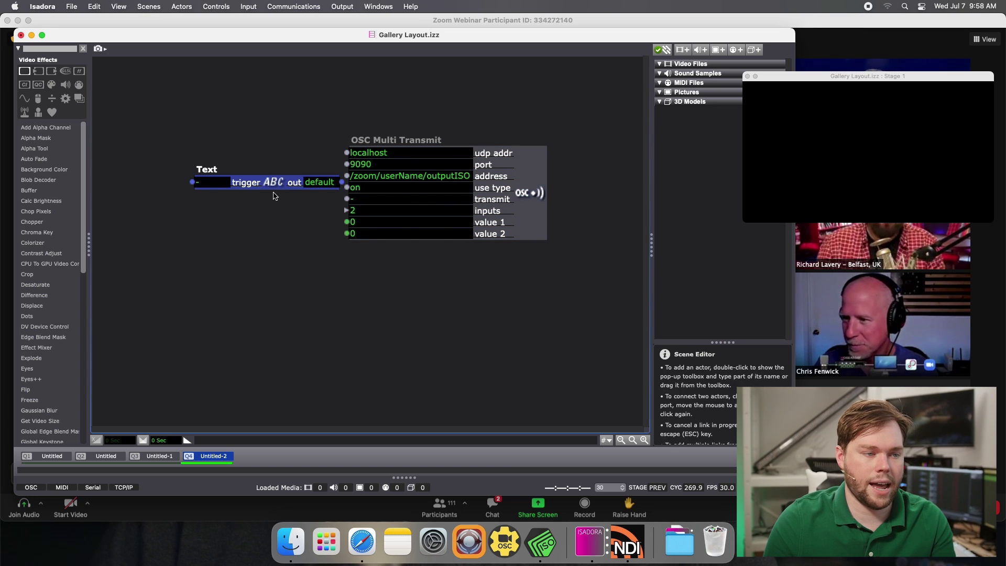
left_click_drag(271, 225, 346, 221)
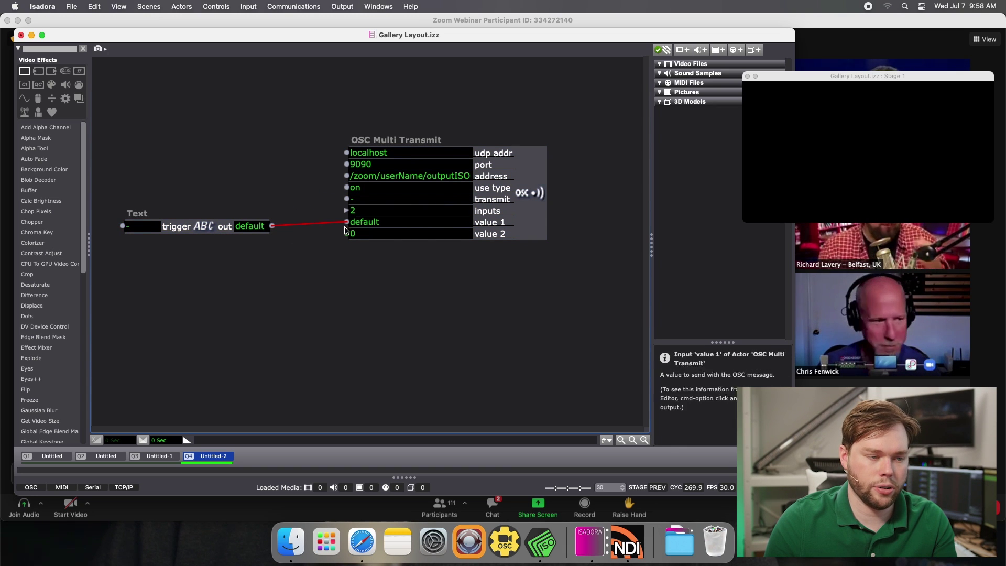
left_click(203, 230)
key("BackSpace")
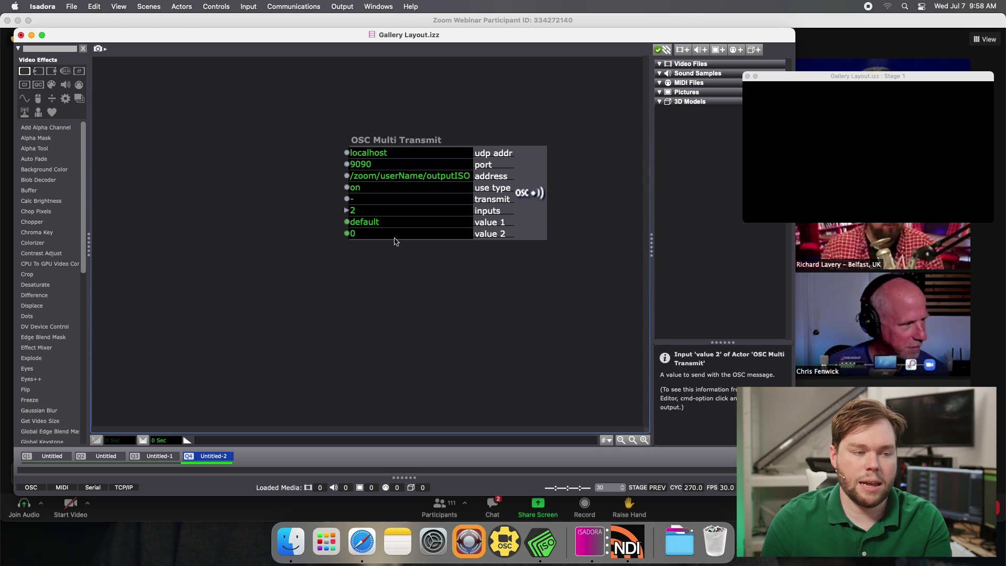
Step: Enter the first participant's display name as value 1 and 1 as value 2, then duplicate the actor below
left_click(367, 221)
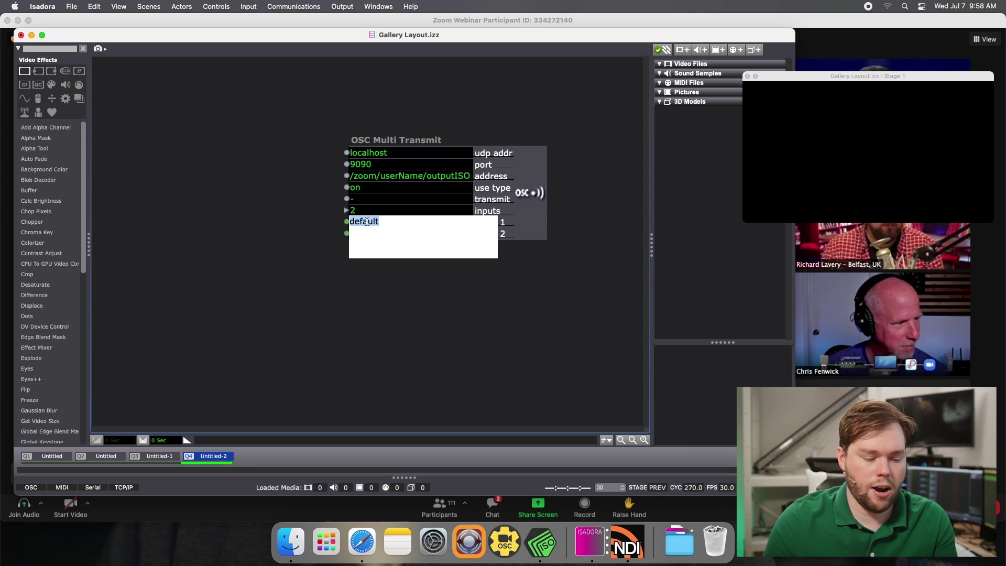
type("Chris Fenwick")
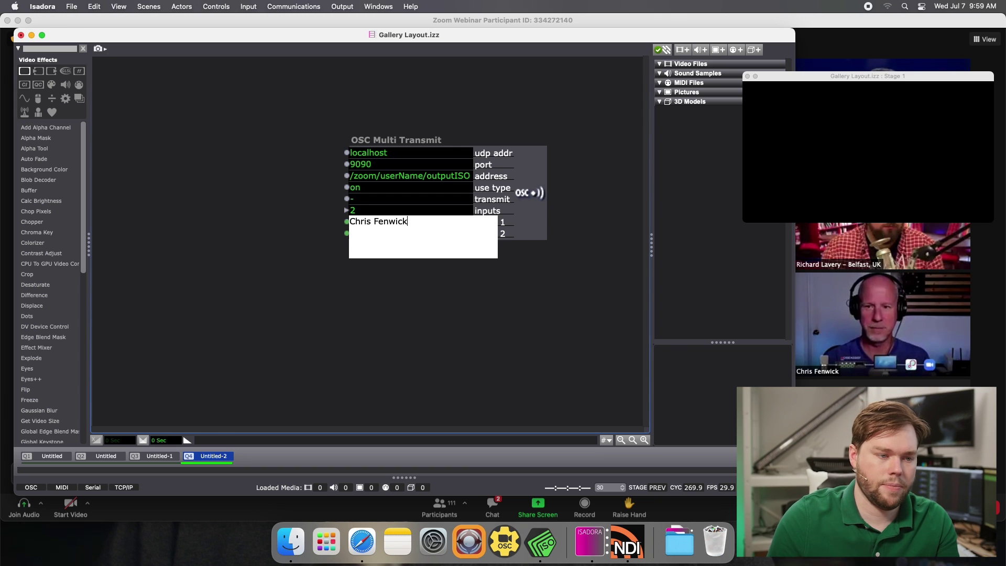
key("Return")
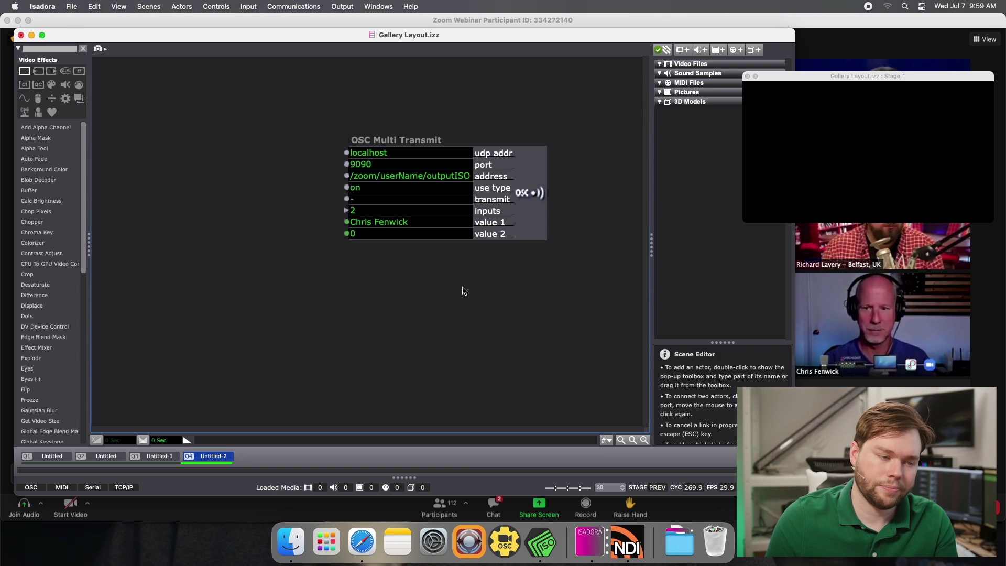
left_click(384, 233)
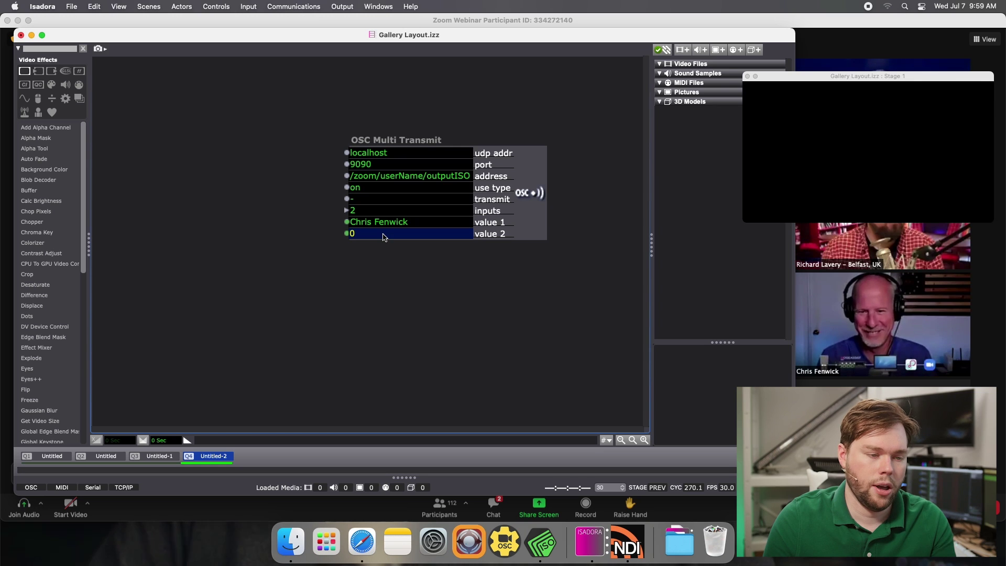
type("1")
key("Return")
left_click_drag(523, 236, 513, 182)
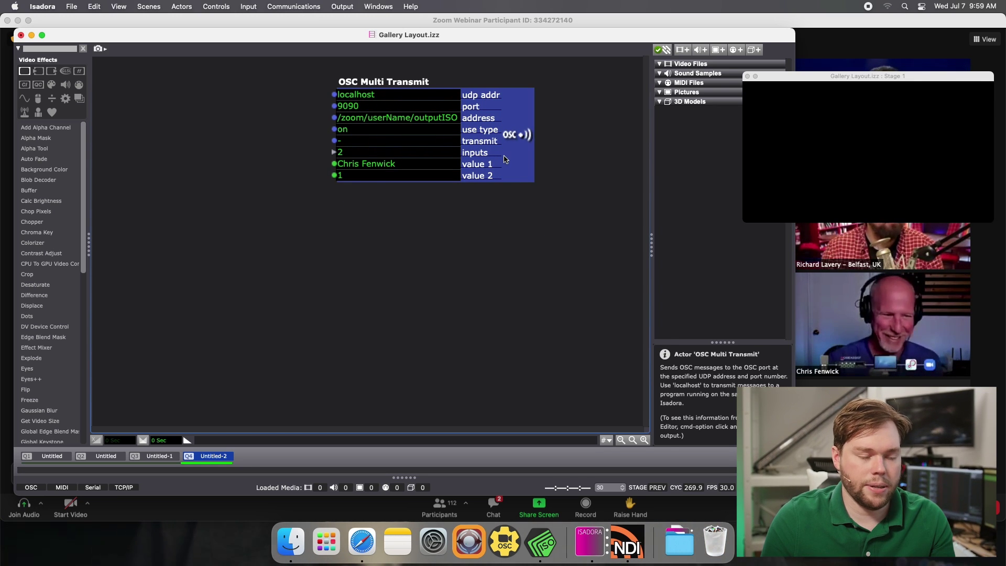
left_click_drag(506, 159, 497, 273)
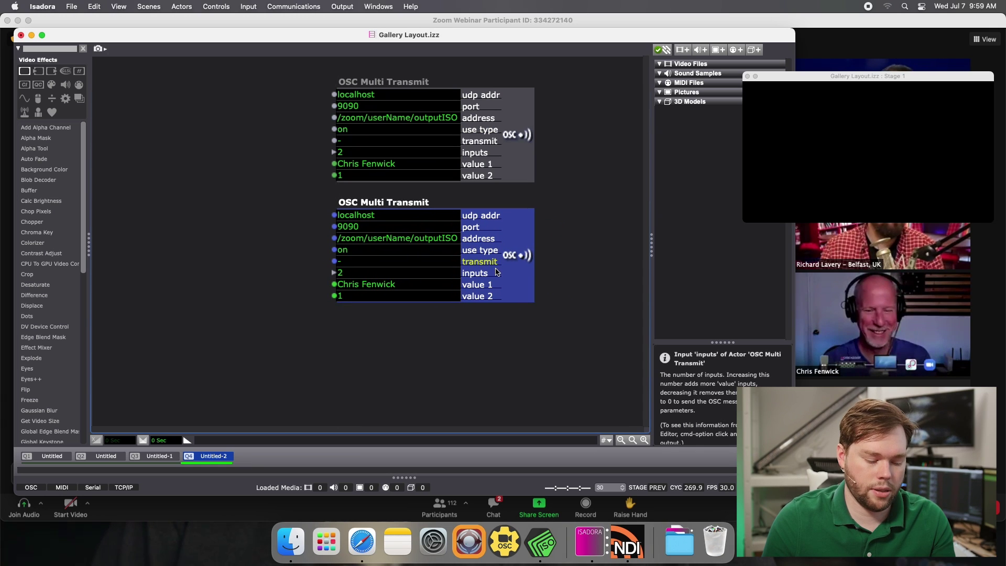
Step: Change the copy's value 1 to the second participant's name and location, and nudge it up
left_click(402, 284)
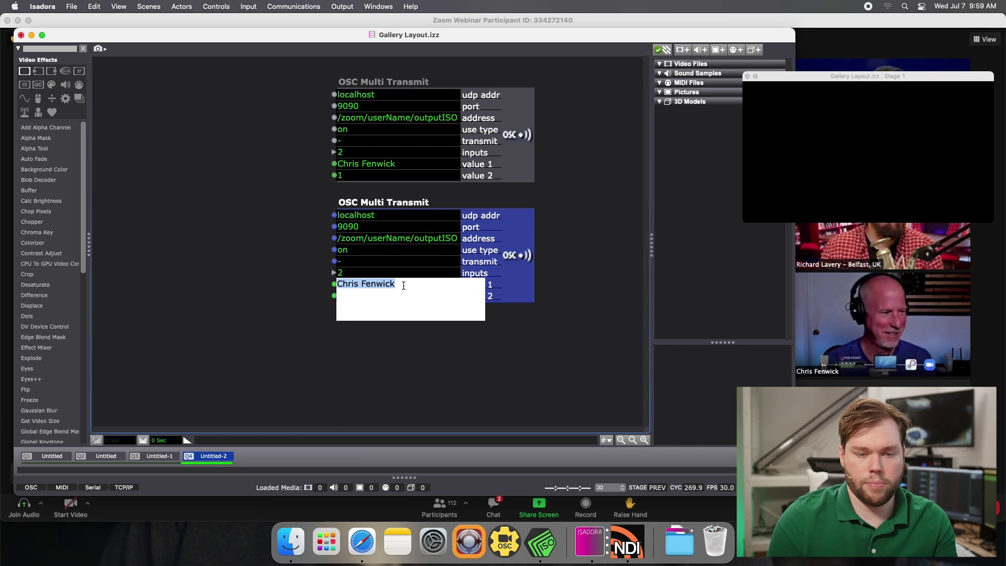
type("Richard Lavery - Belfast, UK")
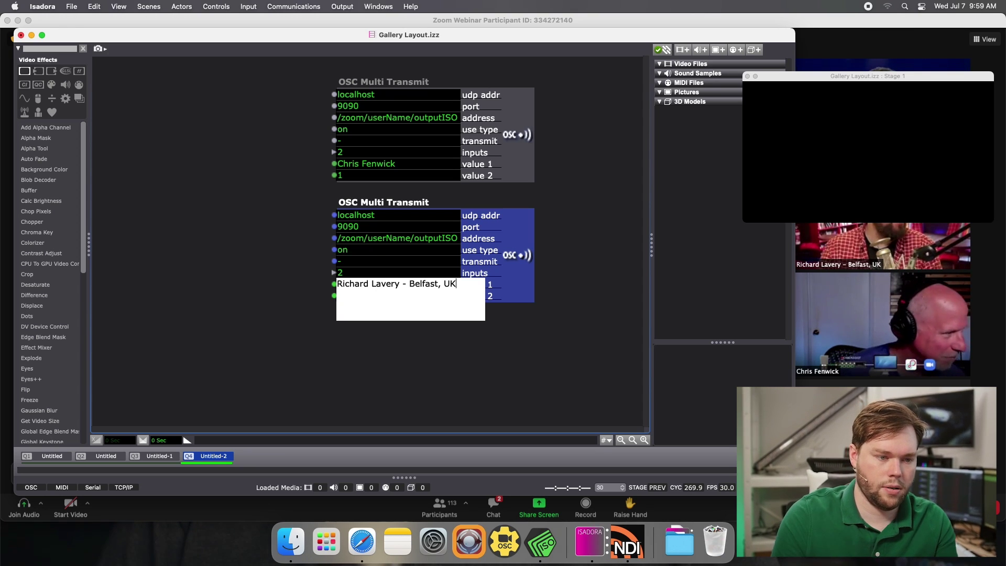
left_click(418, 372)
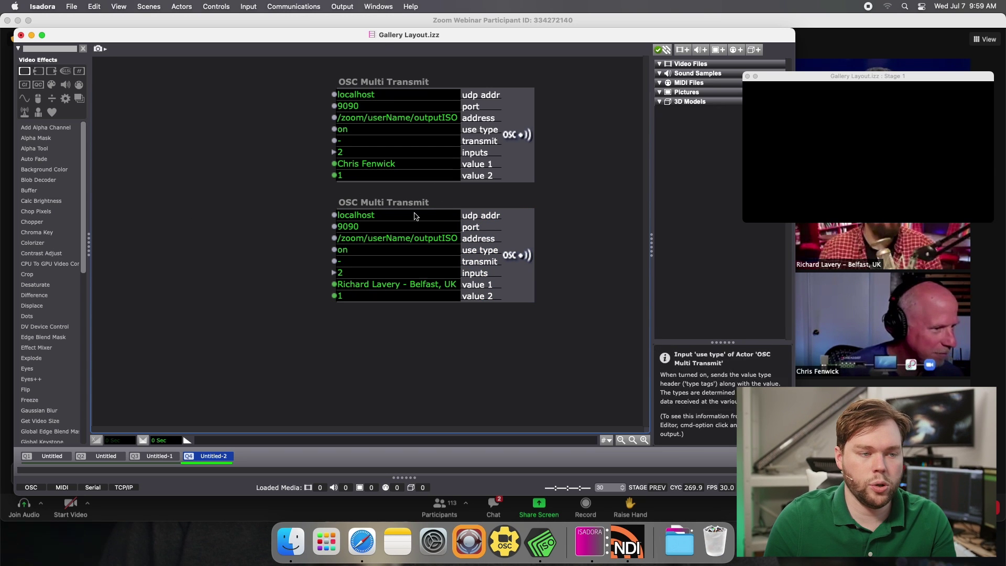
left_click_drag(383, 202, 383, 194)
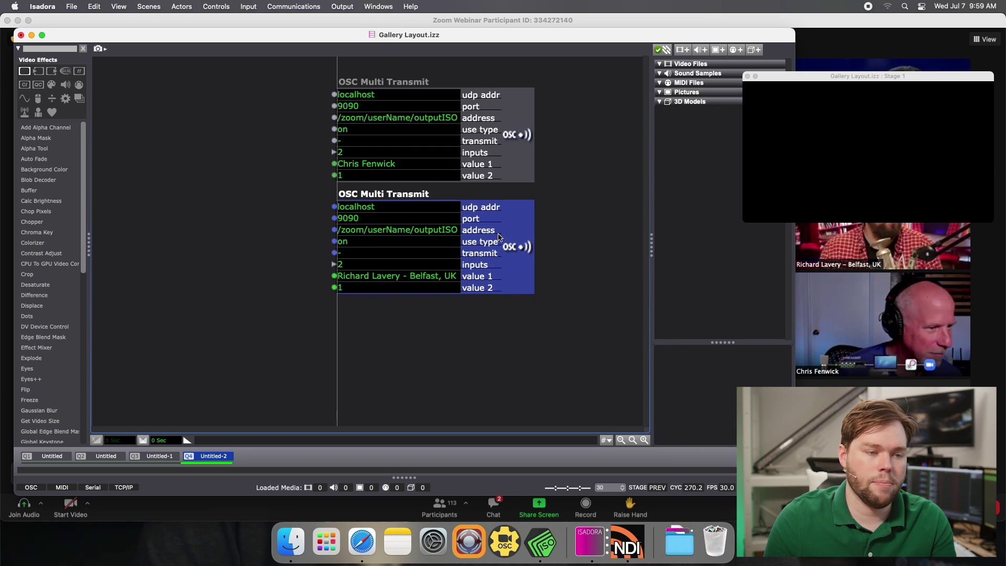
left_click(209, 196)
double_click(185, 163)
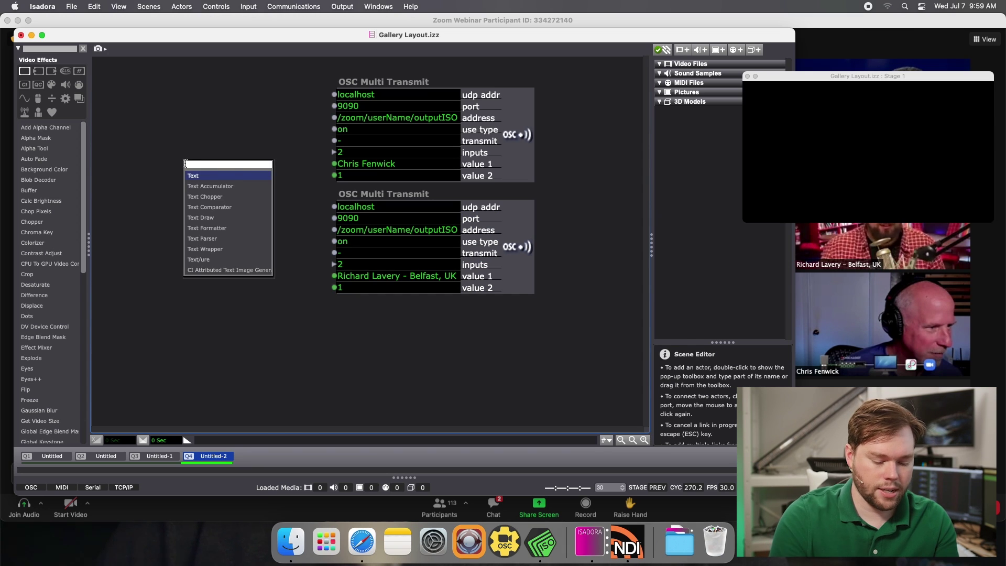
Step: Add a Keyboard Watcher and link its key output to the upper OSC transmit
type("key")
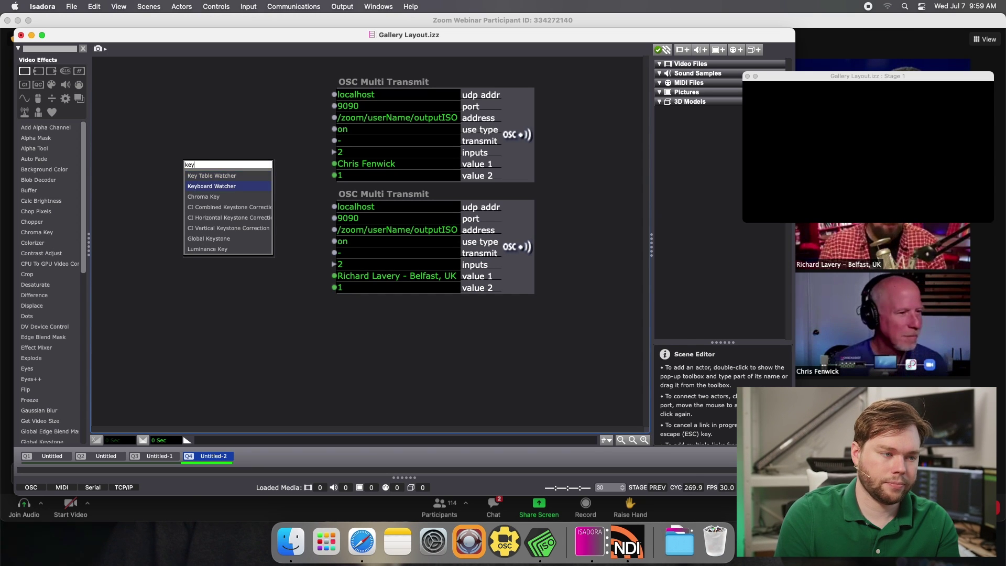
left_click(212, 186)
left_click_drag(291, 172, 206, 164)
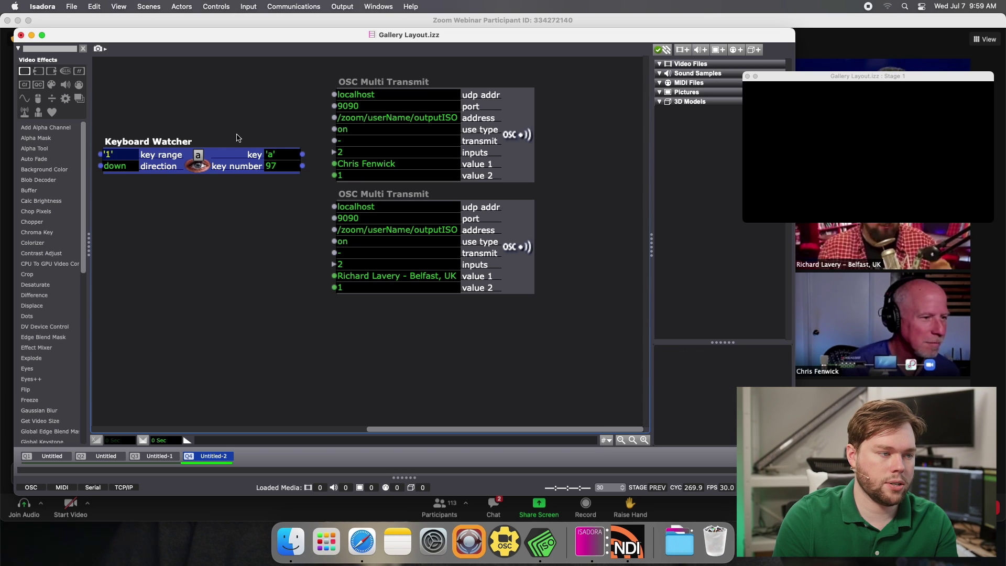
left_click(303, 155)
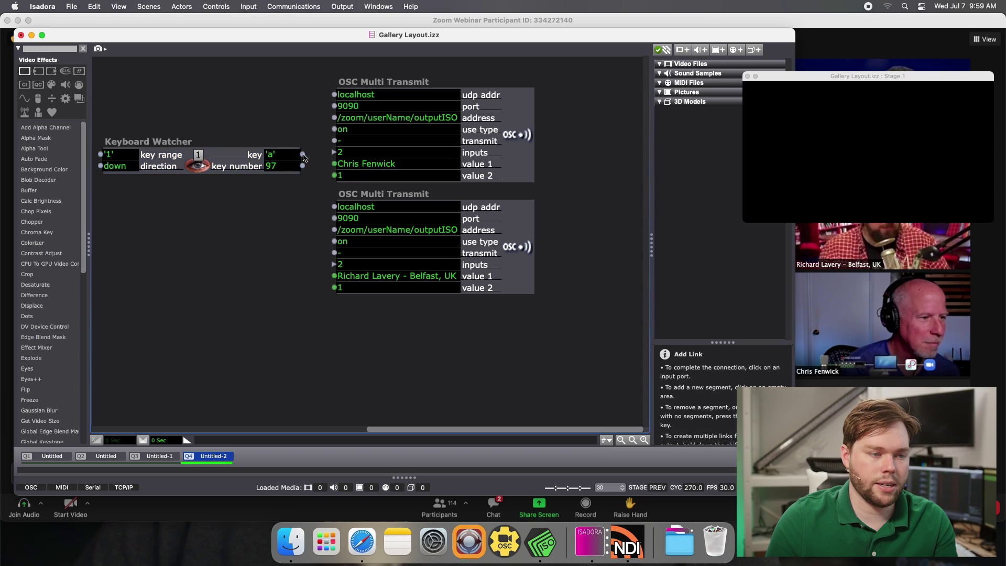
left_click(334, 140)
Step: Duplicate the Keyboard Watcher for key 2 and link it to the lower OSC transmit
left_click(190, 173)
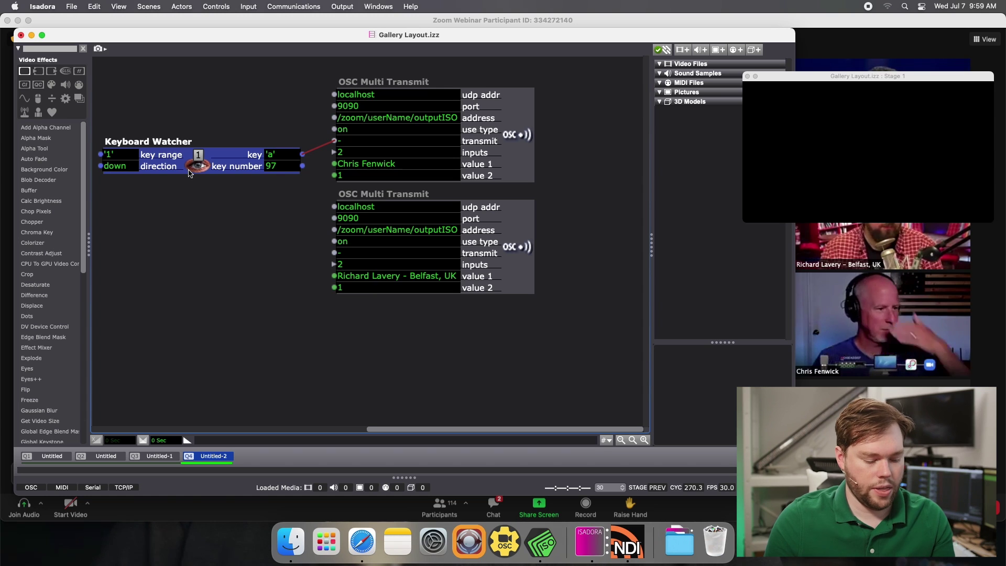
left_click_drag(189, 173, 197, 267)
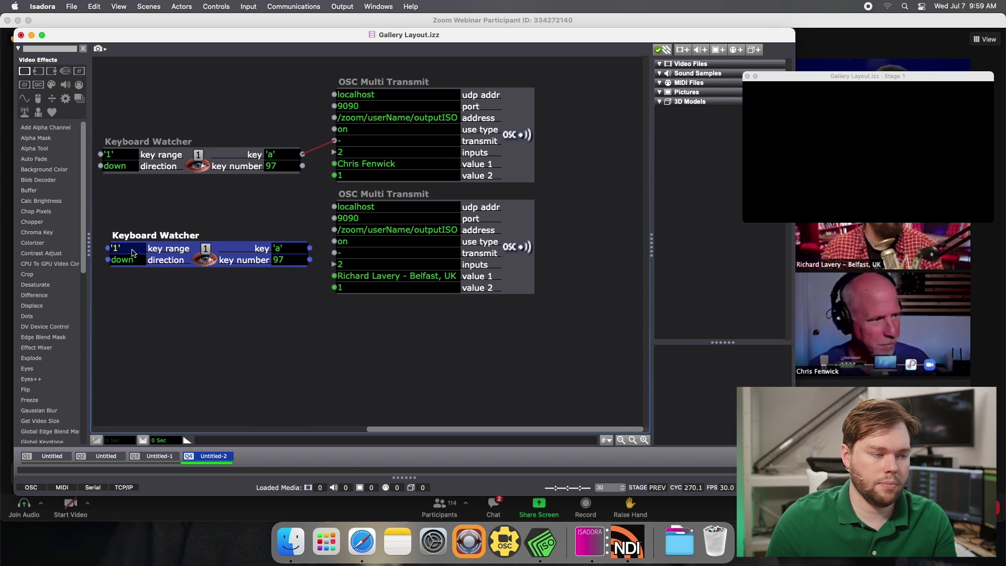
left_click(309, 248)
left_click(334, 254)
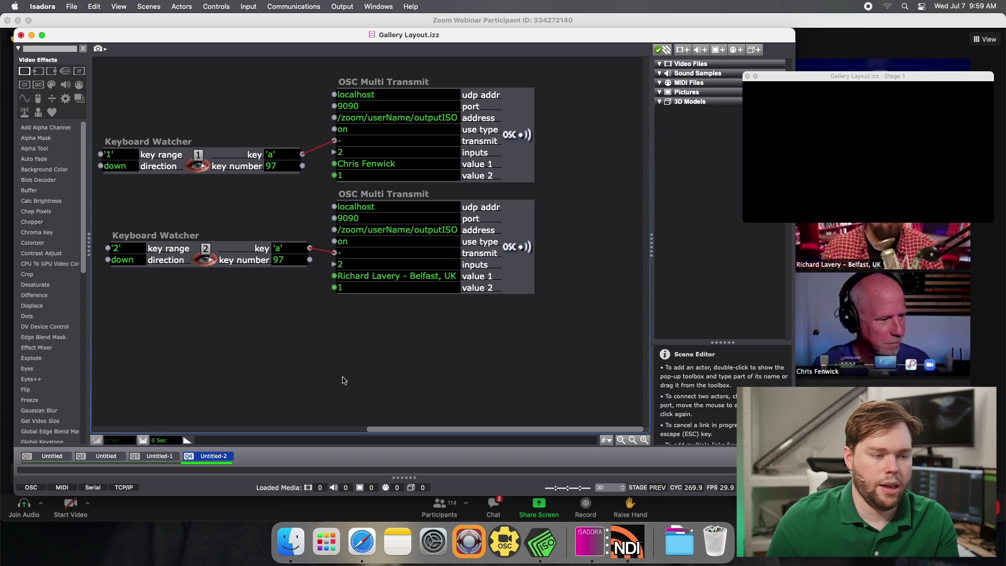
double_click(244, 353)
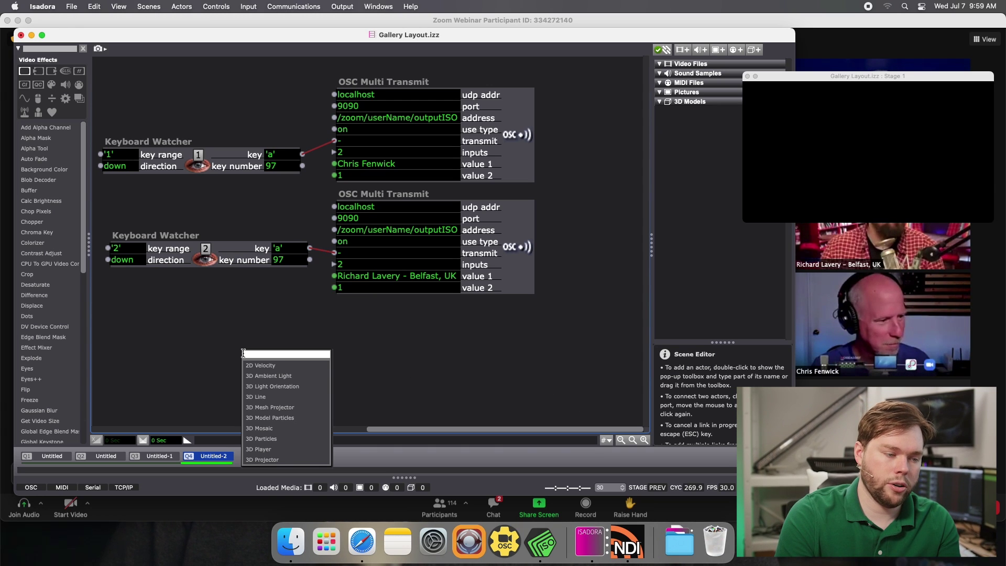
Step: Add a Syphon Receiver feeding a Projector, using the ZoomISO - Primary server
type("sy")
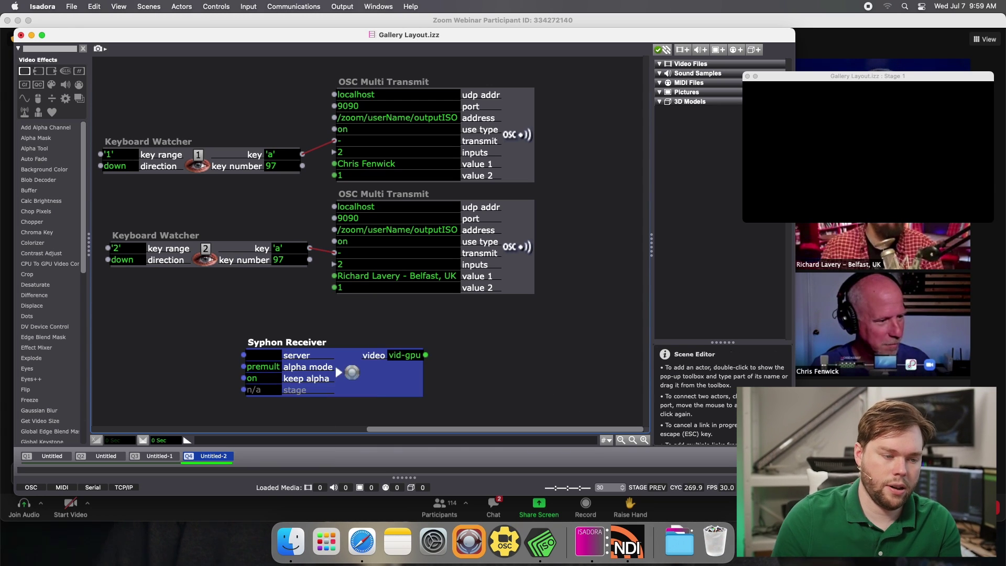
double_click(510, 370)
type("proj")
key("Return")
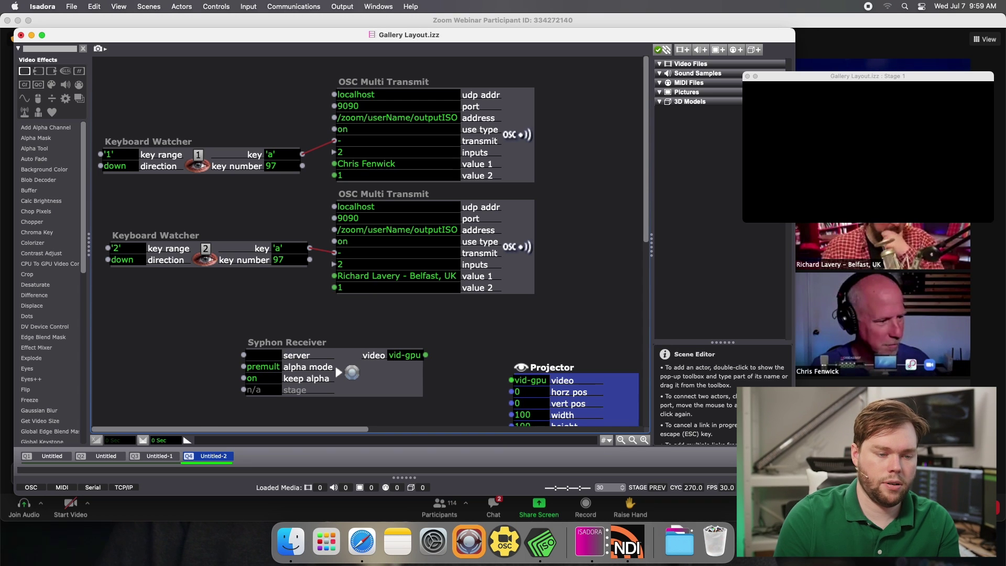
left_click_drag(550, 367, 495, 342)
left_click(271, 360)
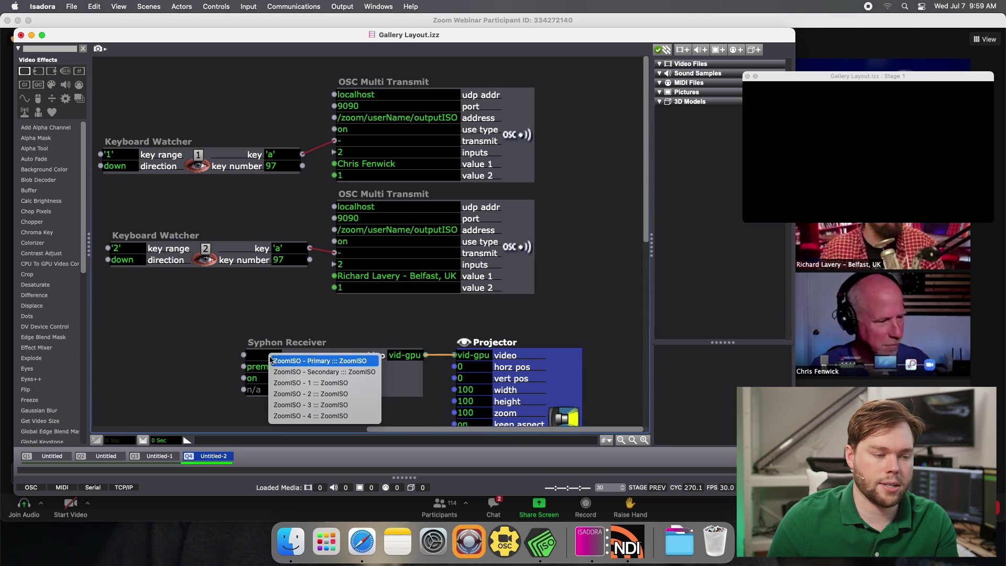
left_click(310, 383)
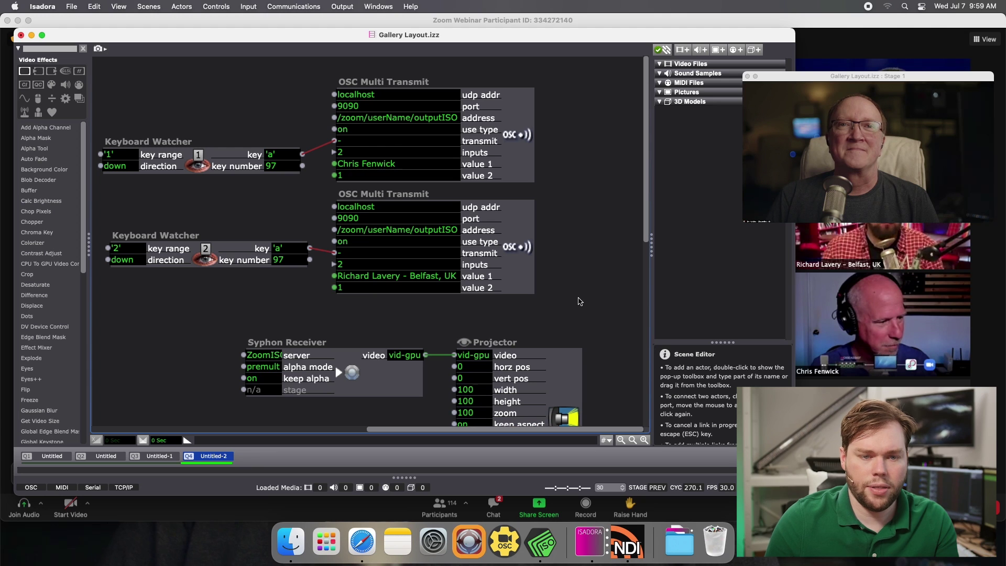
Step: Test keys 1 and 2 switching participants on stage, then insert empty scene Untitled-3
key("1")
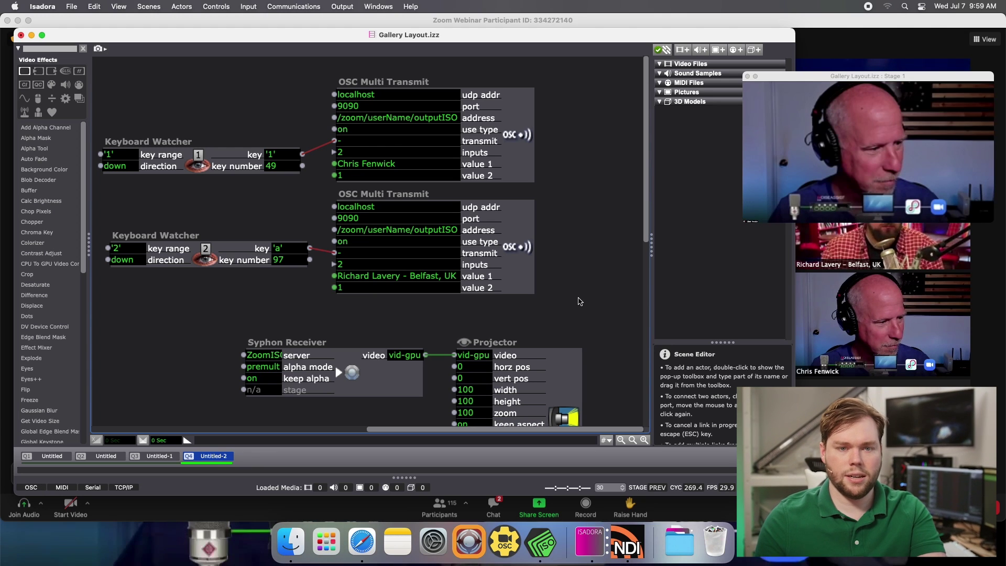
key("2")
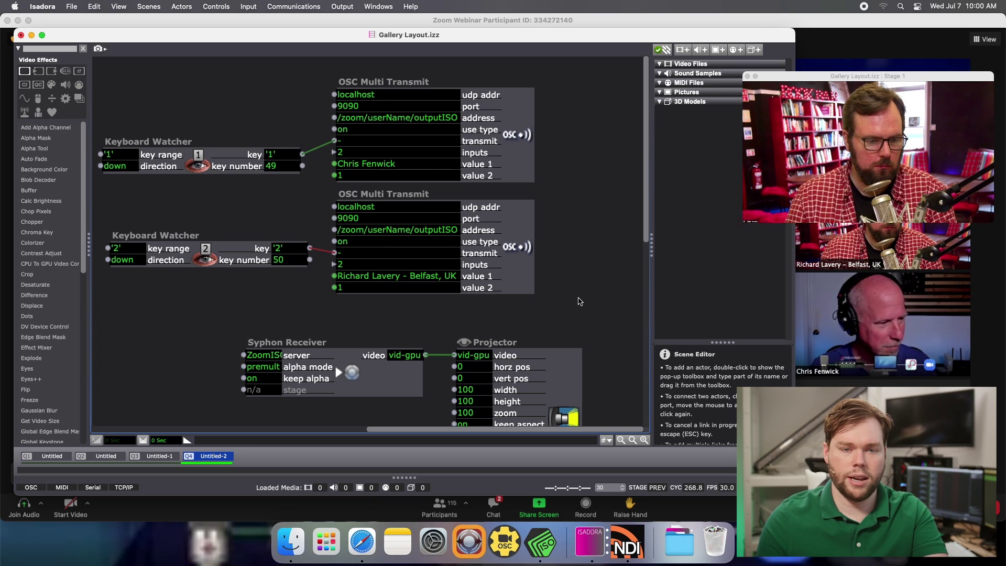
key("1")
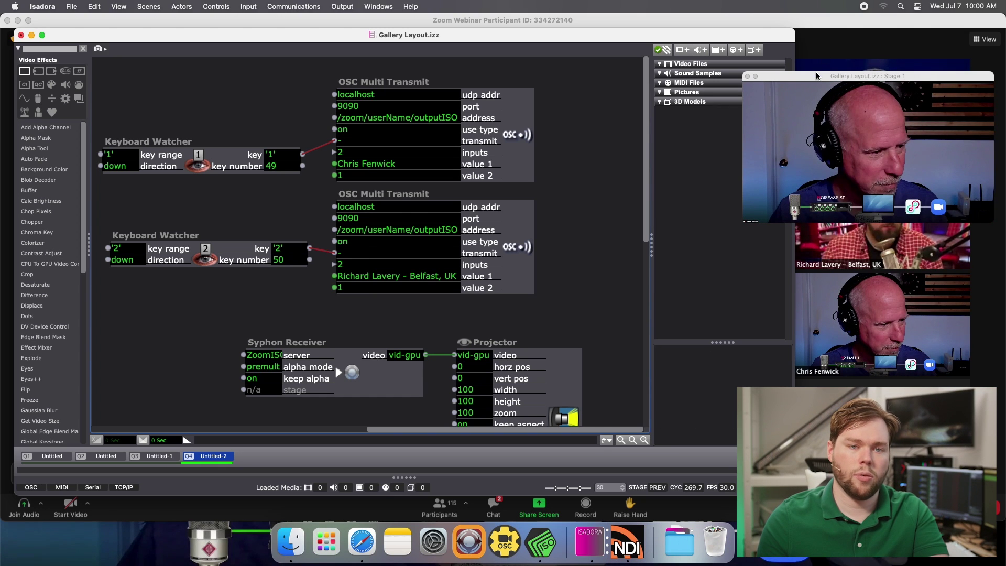
left_click_drag(817, 78, 649, 157)
left_click(579, 116)
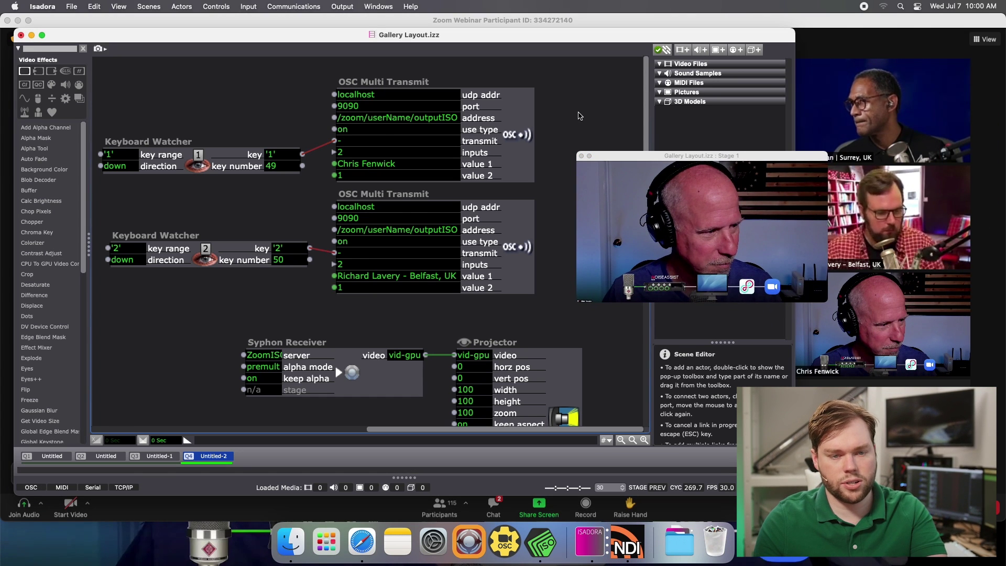
key("2")
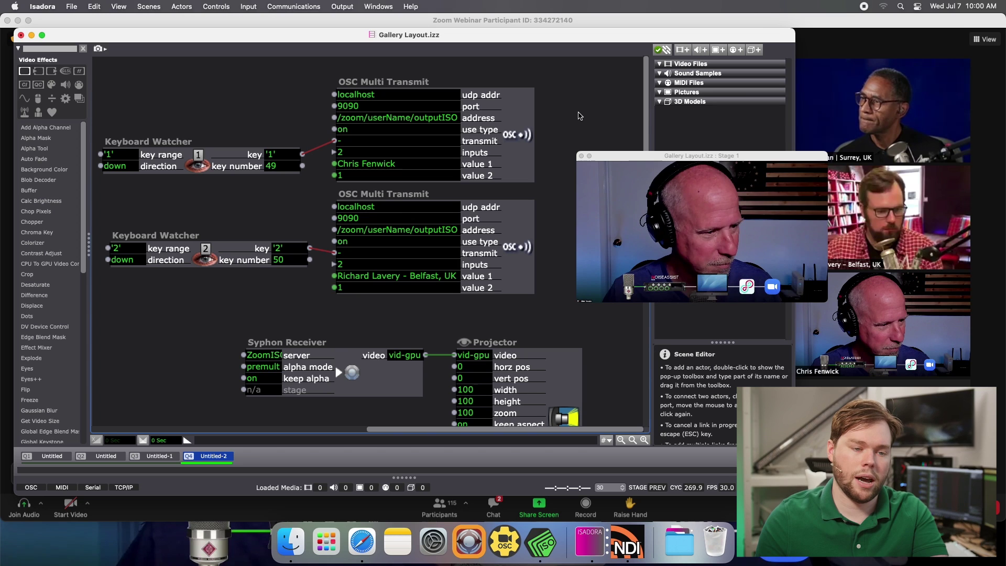
key("2")
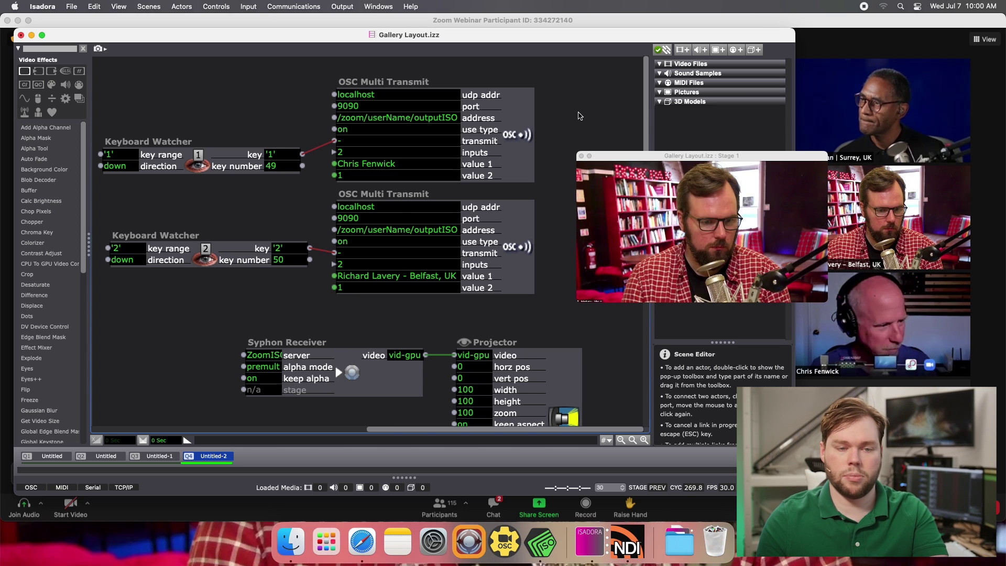
key("1")
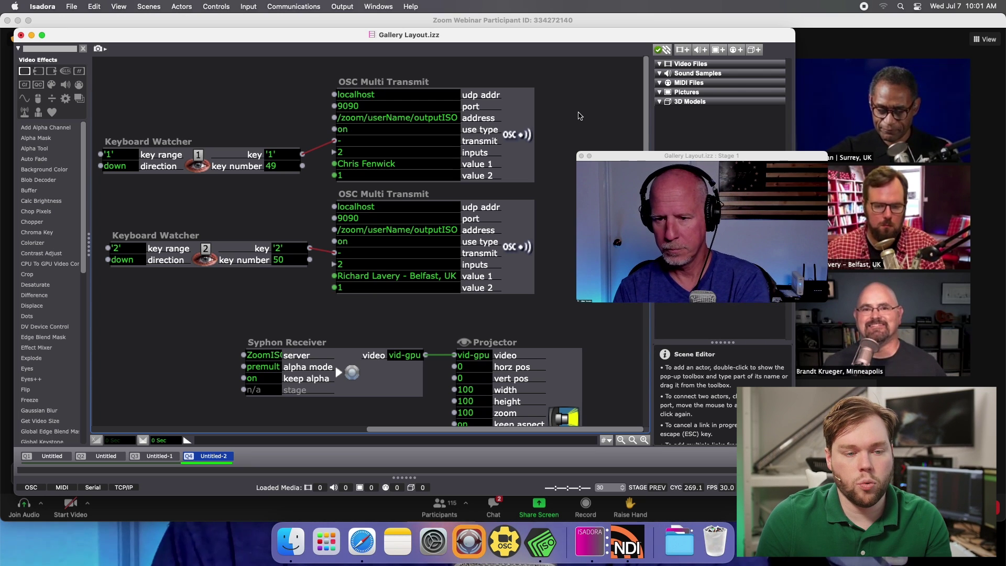
right_click(247, 455)
left_click(268, 479)
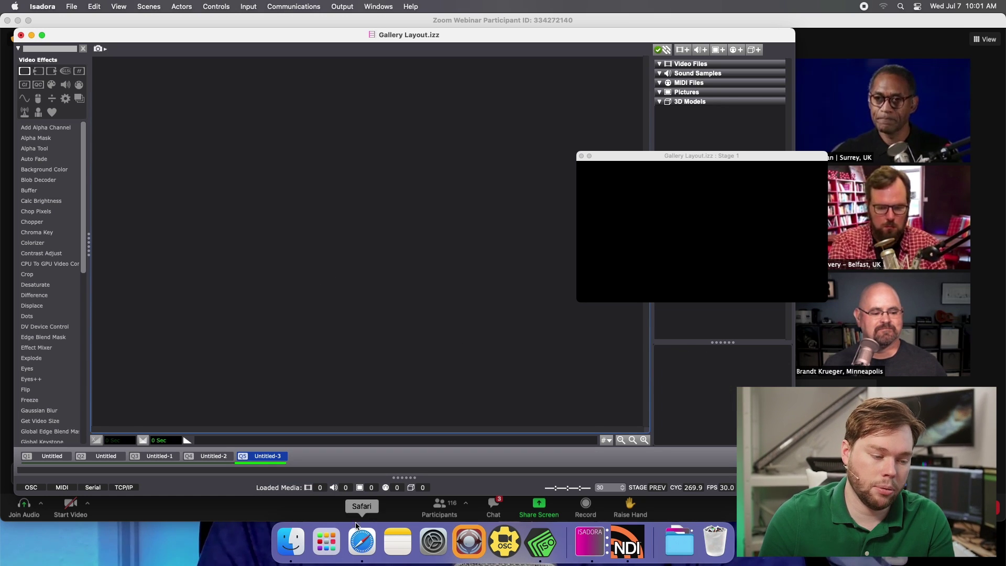
Step: Search 'isadora ndi plugin', download Troikatronix's NDI Watcher plugin, and open its installer
left_click(361, 541)
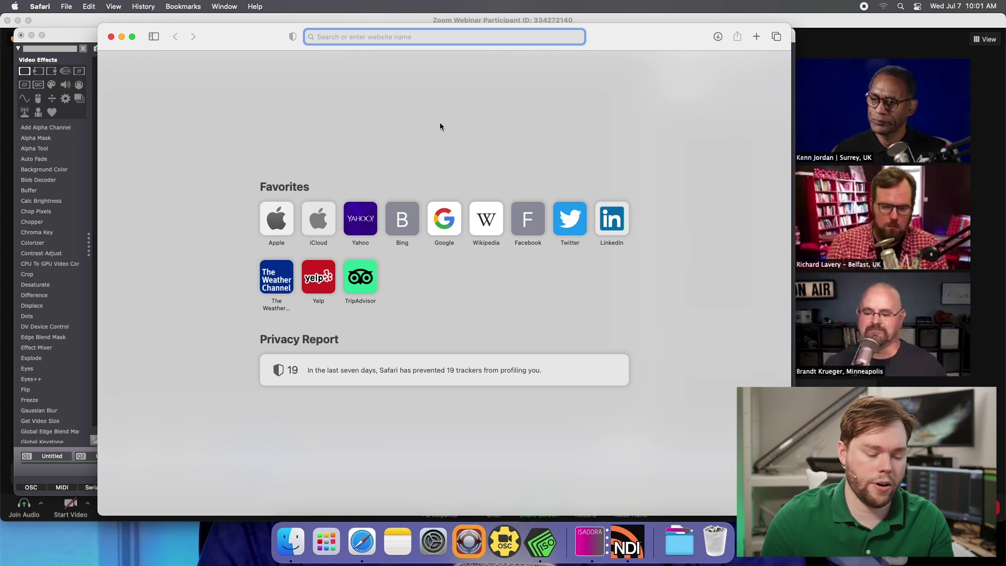
type("isado")
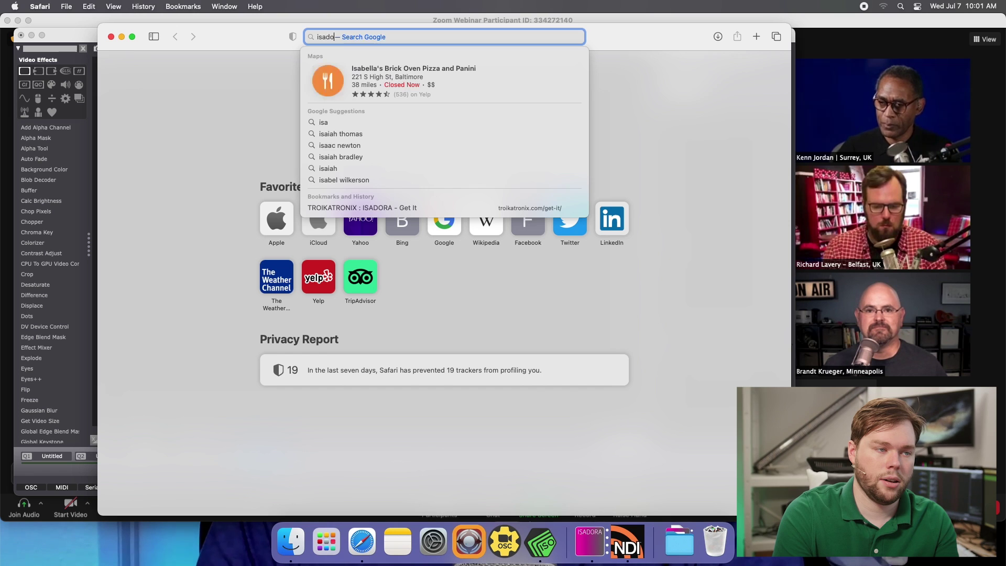
type("ra ndi plugin")
key("Return")
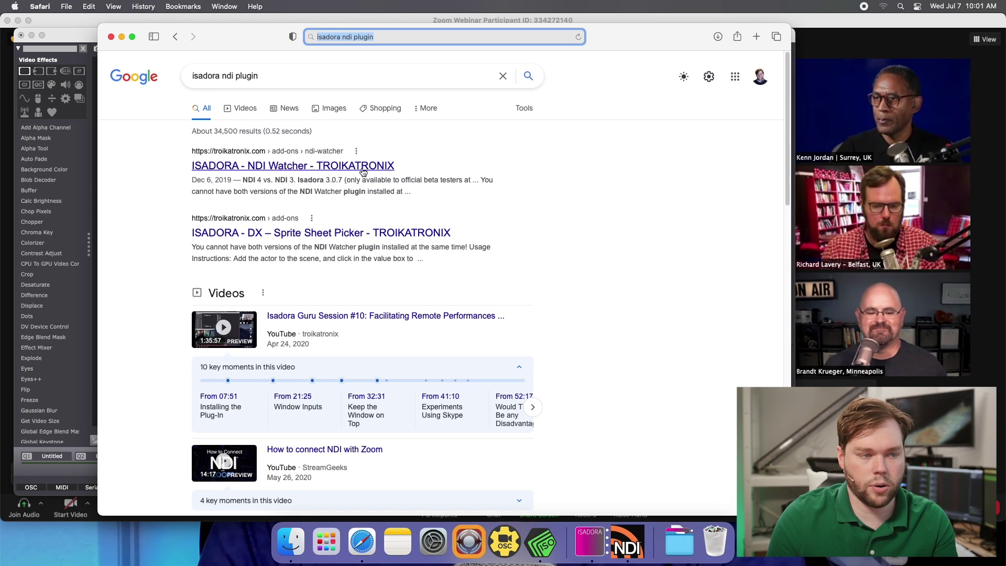
left_click(363, 167)
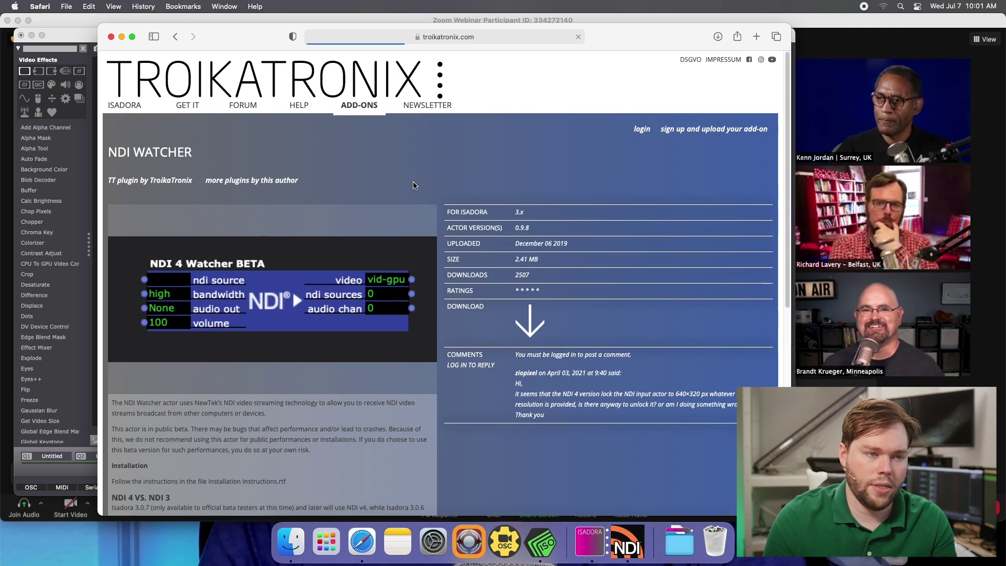
left_click(530, 328)
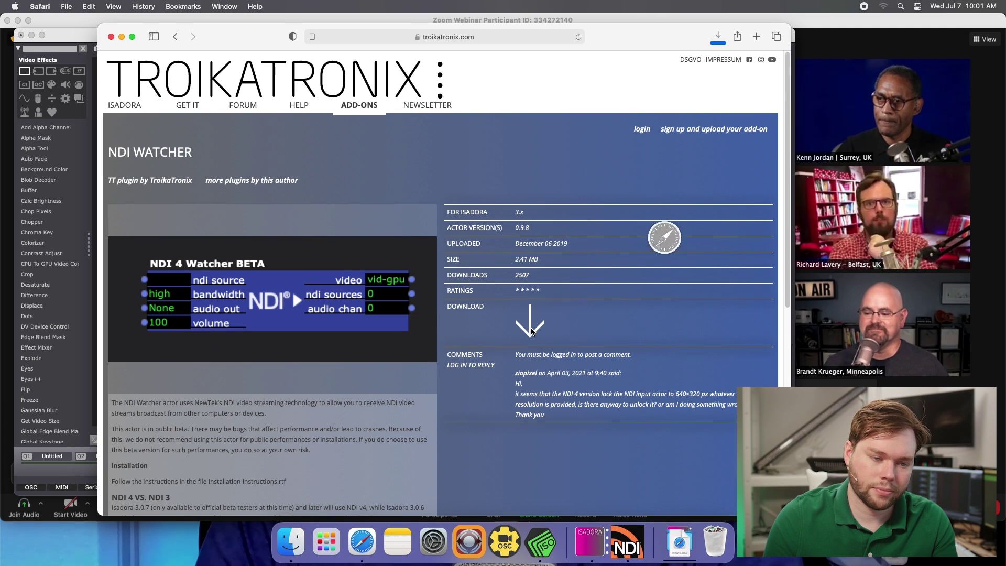
left_click(680, 524)
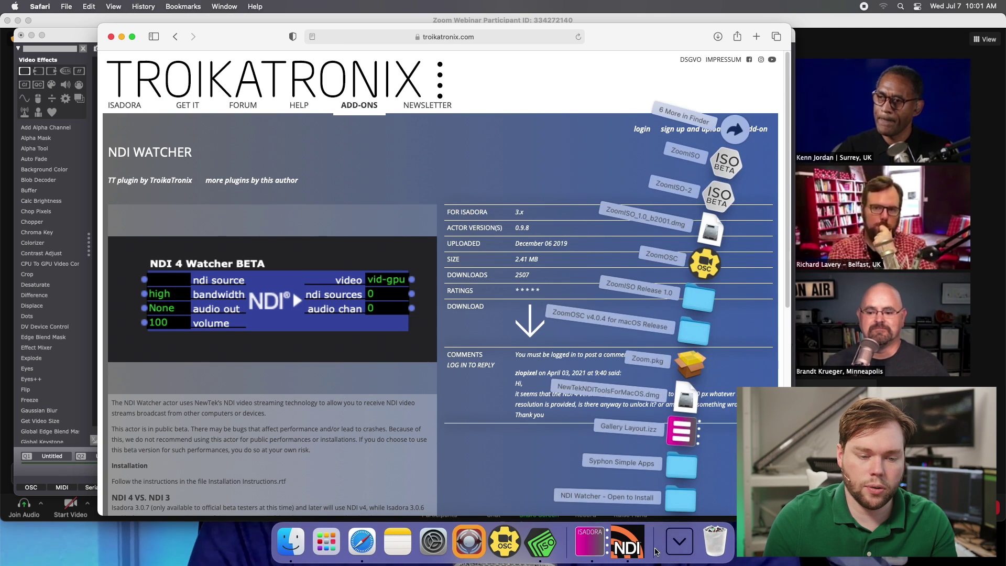
left_click(681, 471)
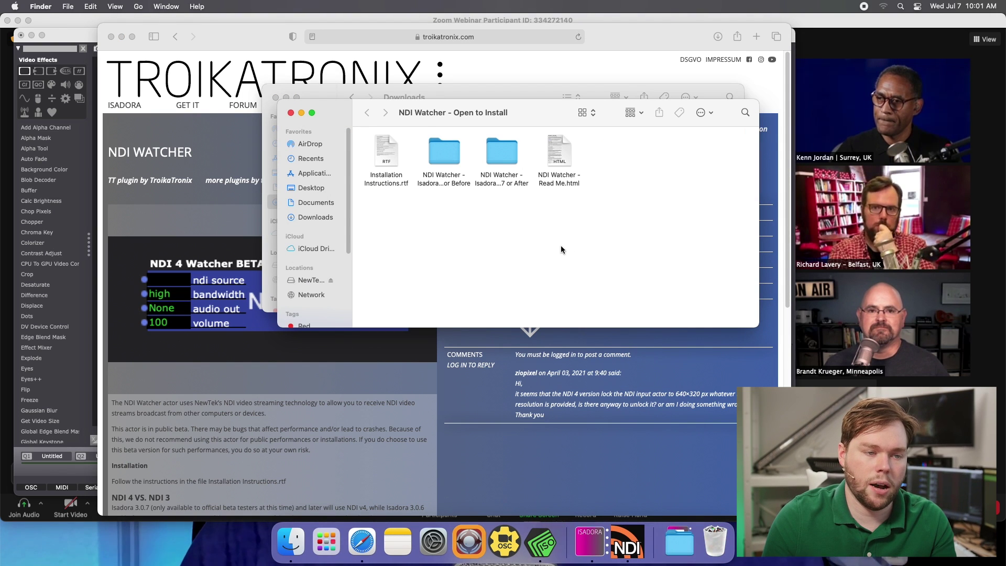
Step: Copy NDI Watcher.izzyplug from 'Isadora 3.0.7 or After' > Macintosh into IsadoraPlugins_x64
left_click(503, 151)
double_click(504, 150)
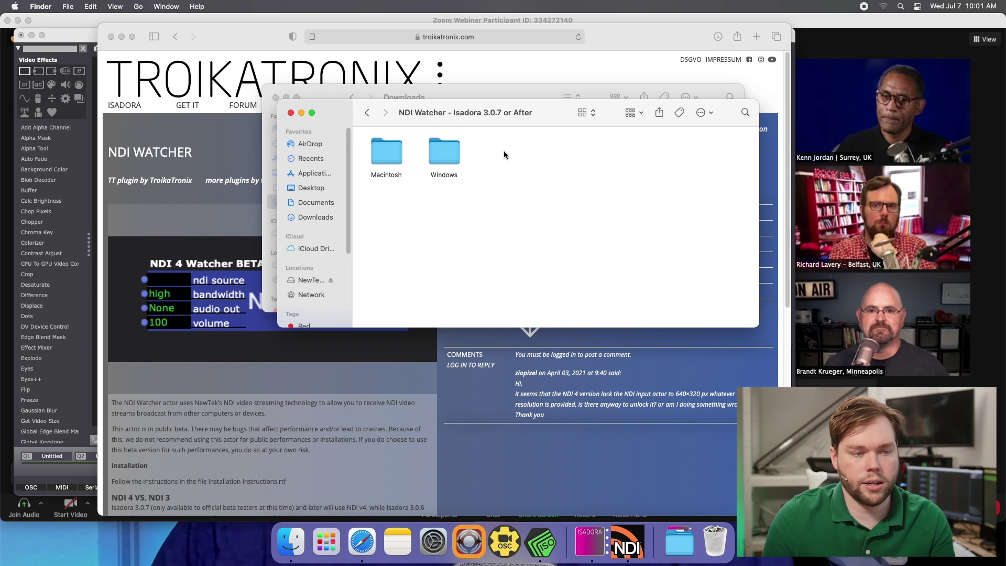
double_click(389, 157)
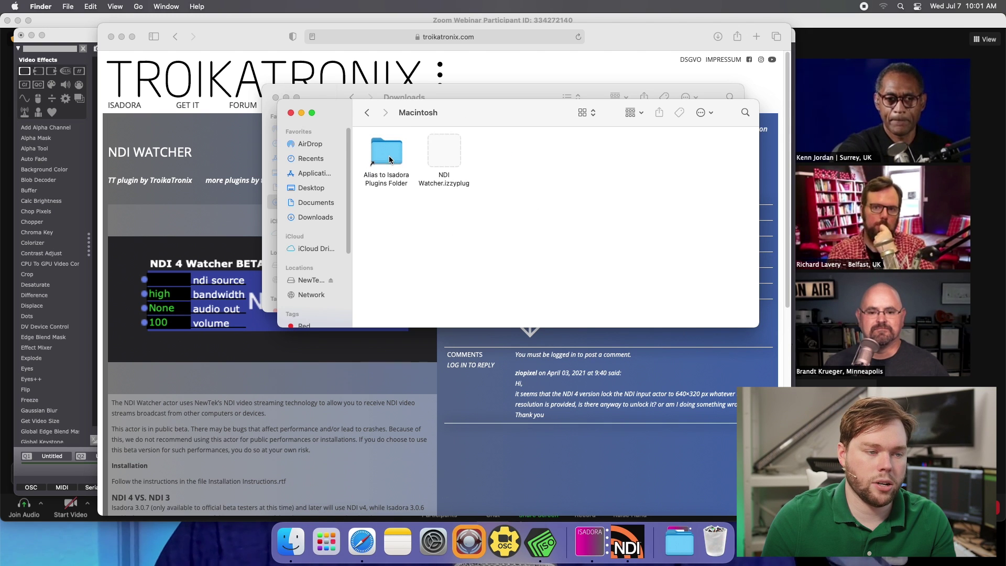
left_click(455, 160)
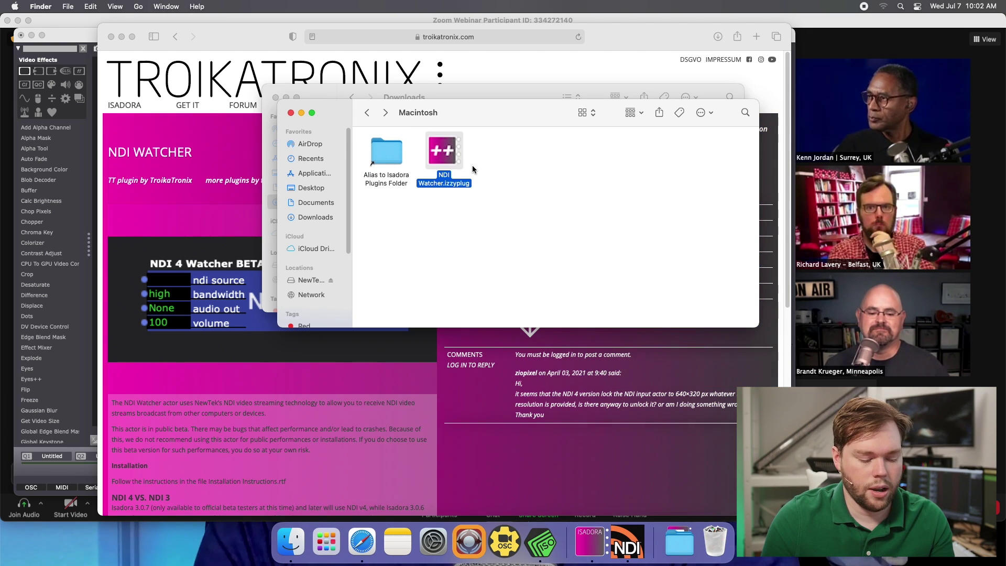
double_click(397, 162)
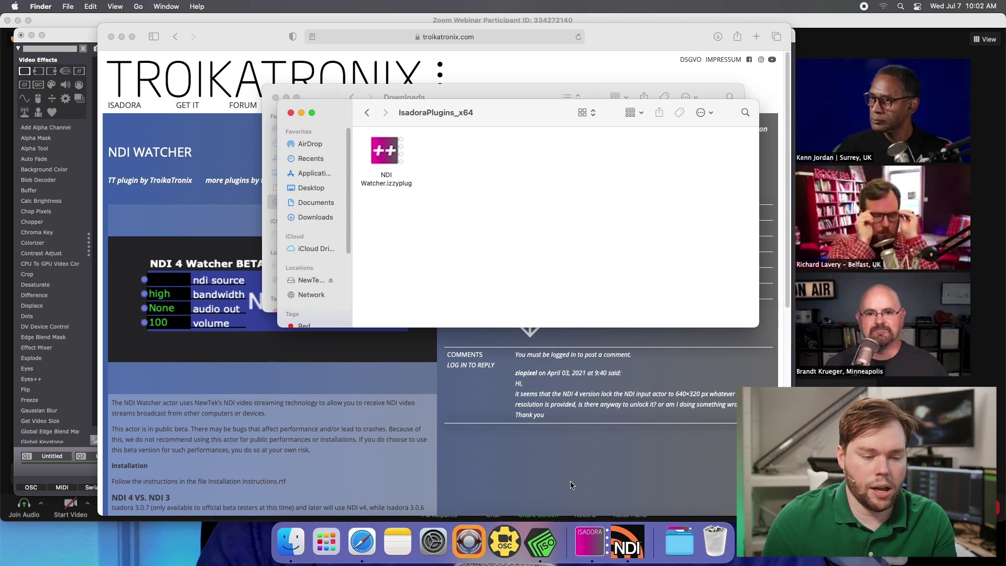
left_click(589, 542)
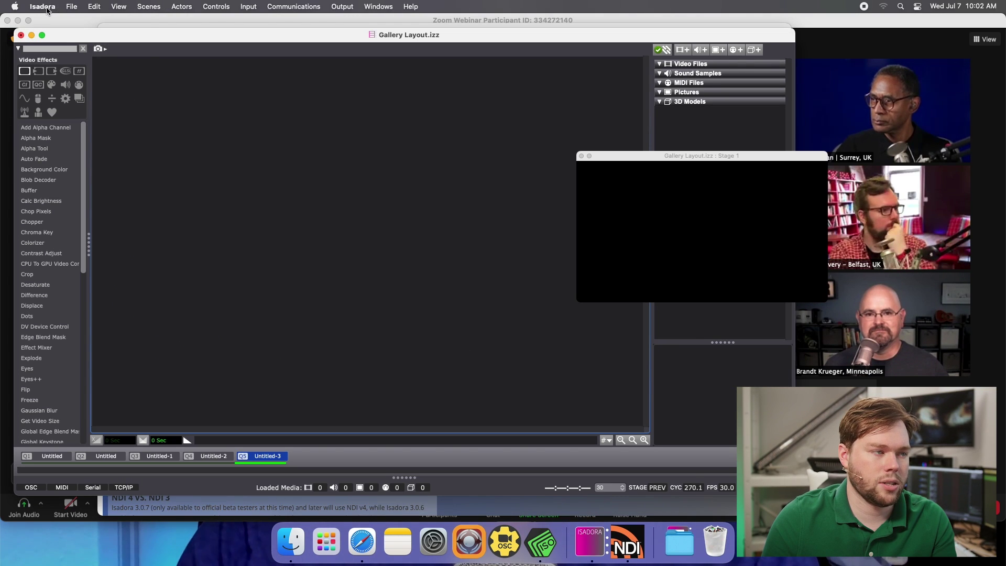
Step: Quit Isadora without saving and relaunch it via Spotlight to load the plugin
left_click(43, 6)
left_click(42, 119)
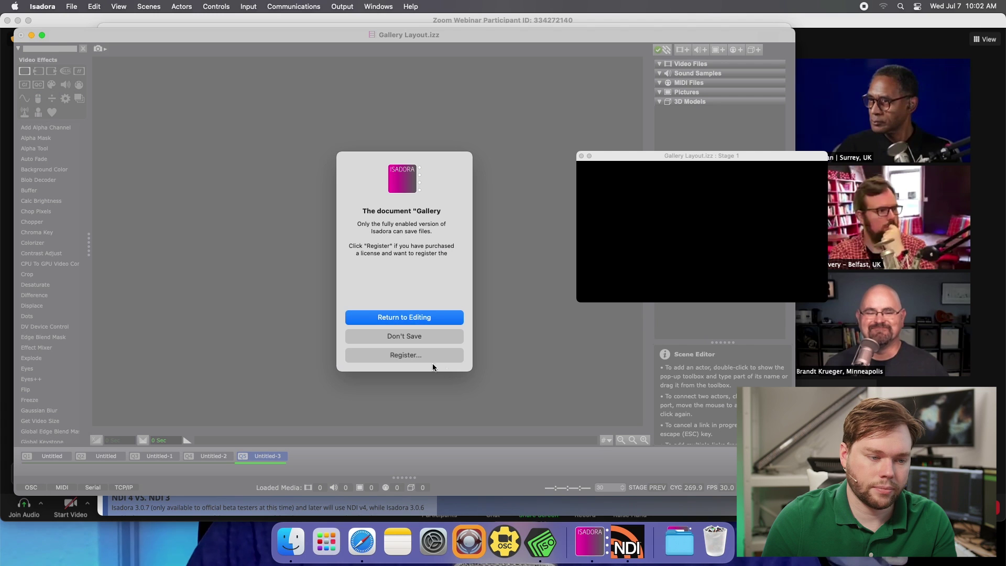
left_click(413, 339)
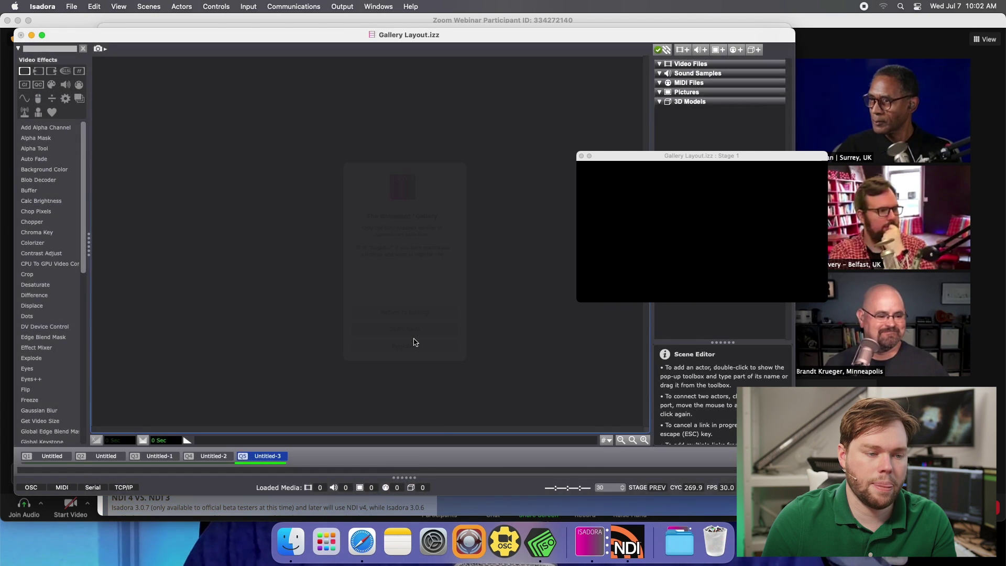
left_click(901, 7)
type("isadora")
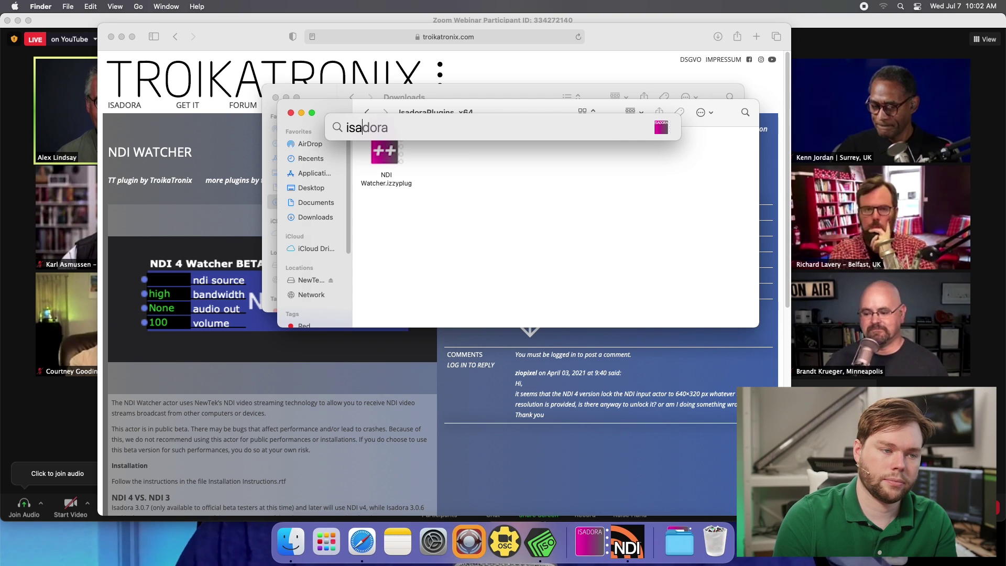
key("Return")
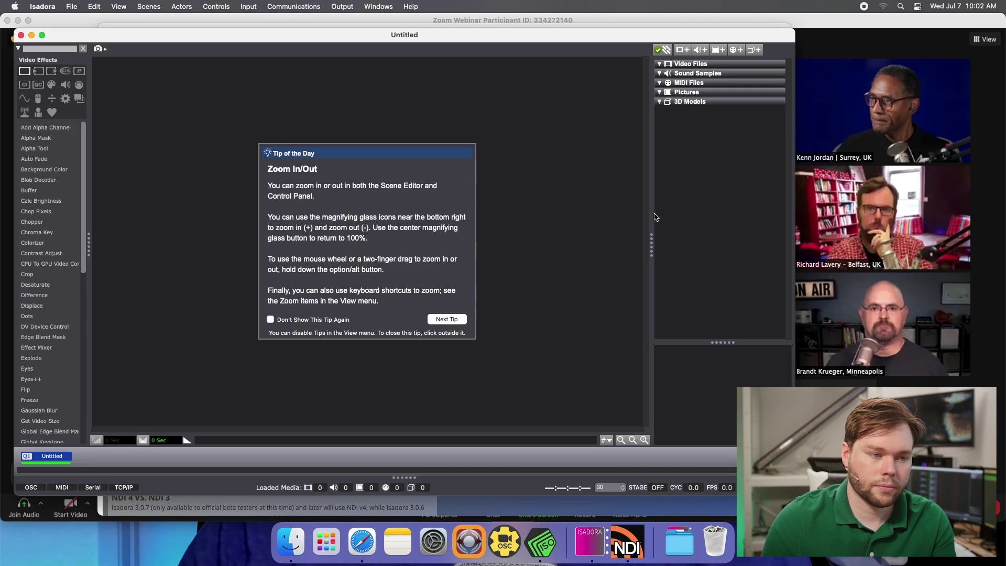
Step: Add an NDI 4 Watcher BETA actor, dismissing its beta notice and Read Me
double_click(327, 209)
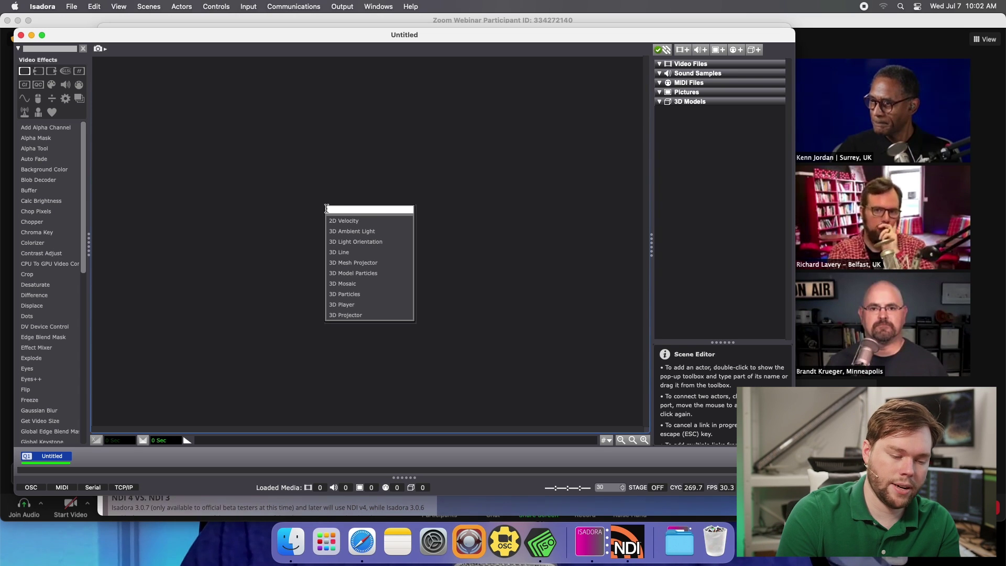
type("ndi")
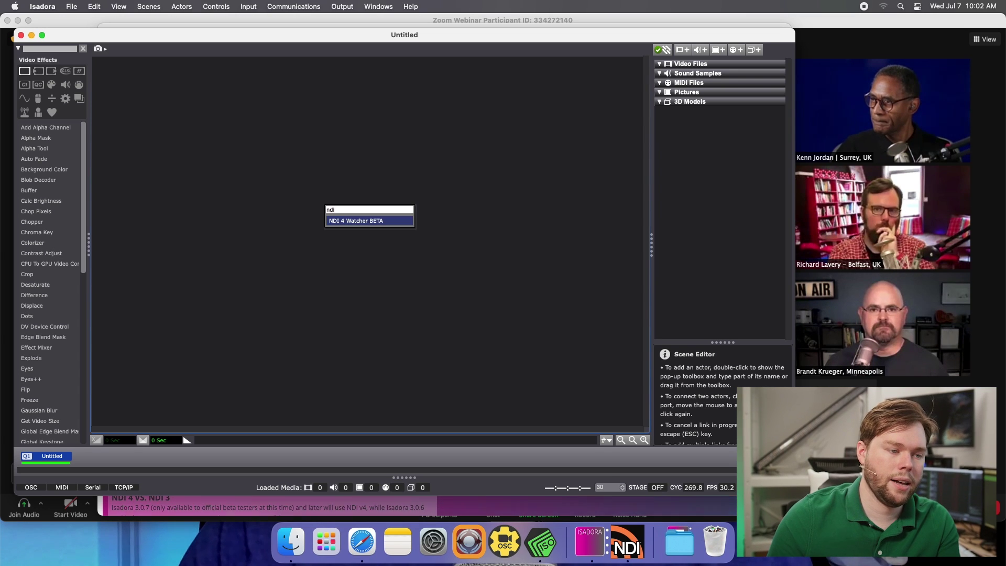
left_click(358, 221)
left_click(528, 237)
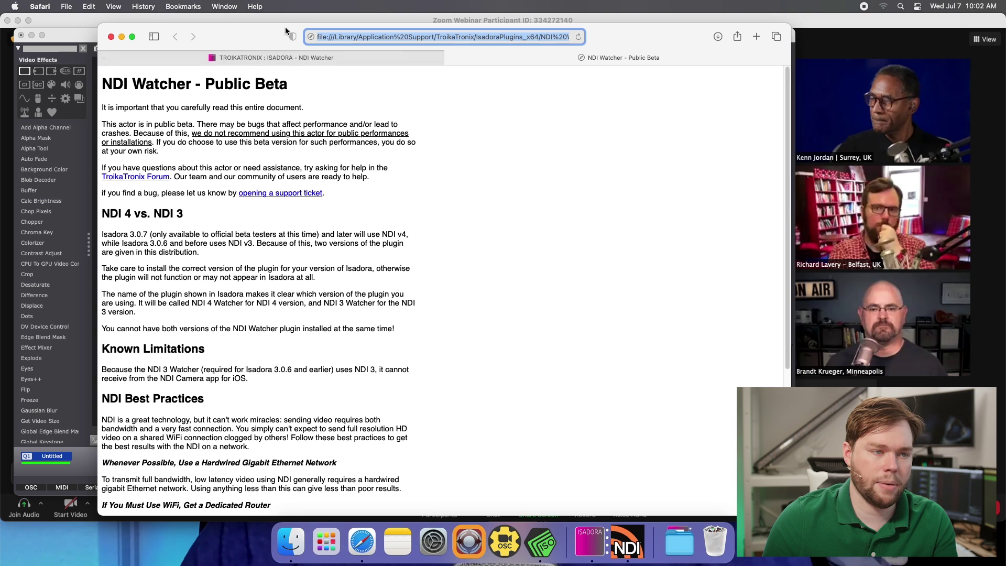
left_click(111, 40)
left_click_drag(396, 212, 250, 168)
left_click(440, 166)
Step: Add a Projector fed by the NDI Watcher's video output and list the NDI sources
double_click(440, 166)
type("proj")
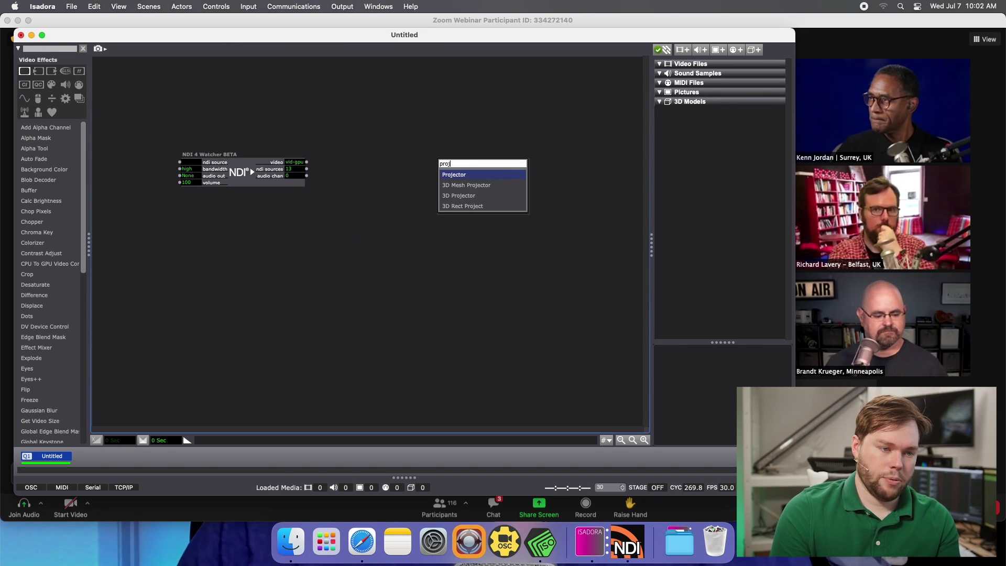
key("Return")
left_click_drag(453, 166, 361, 165)
left_click(189, 162)
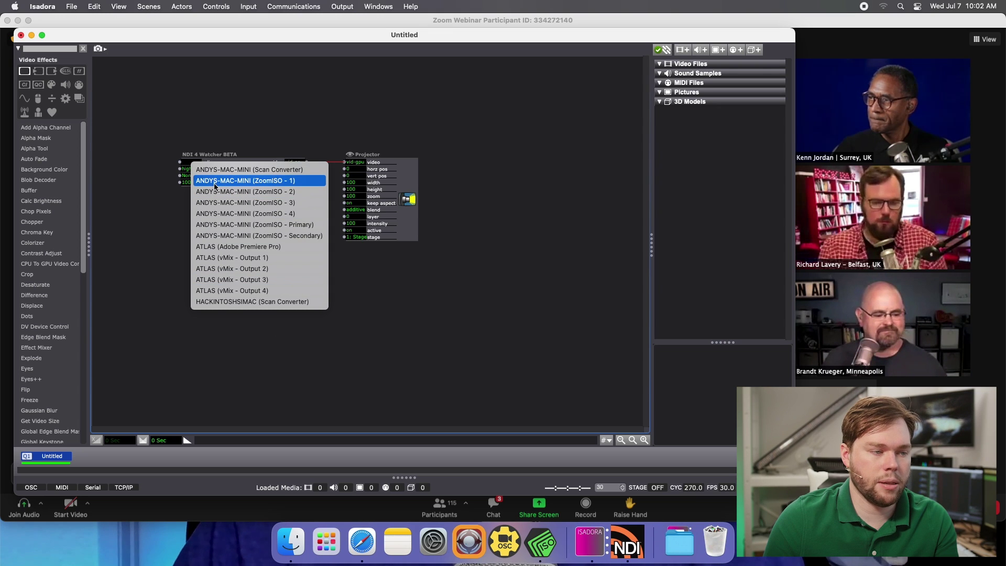
Step: Select ZoomISO - 1 as the NDI source and show the Stage 1 preview
left_click(262, 180)
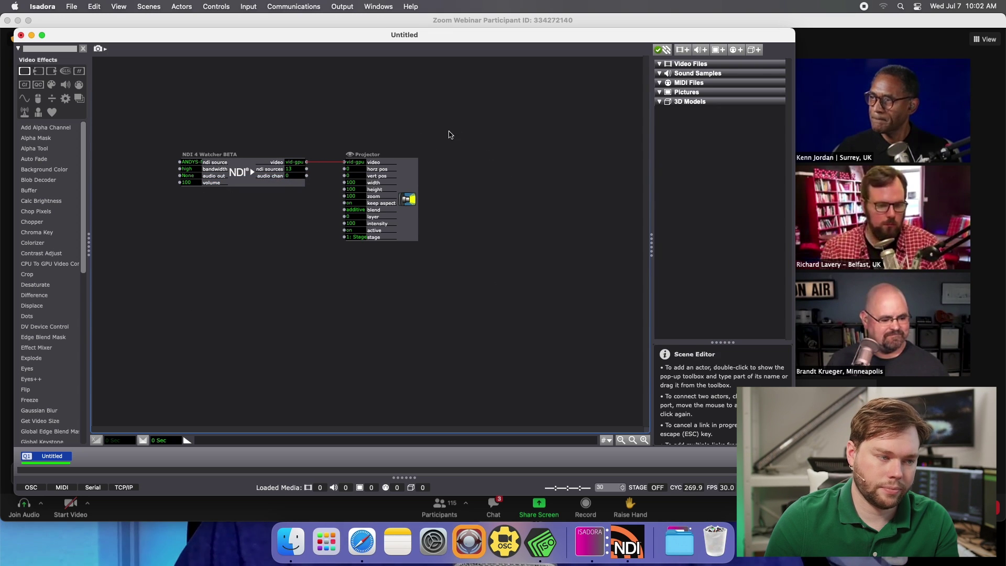
left_click(342, 6)
left_click(369, 45)
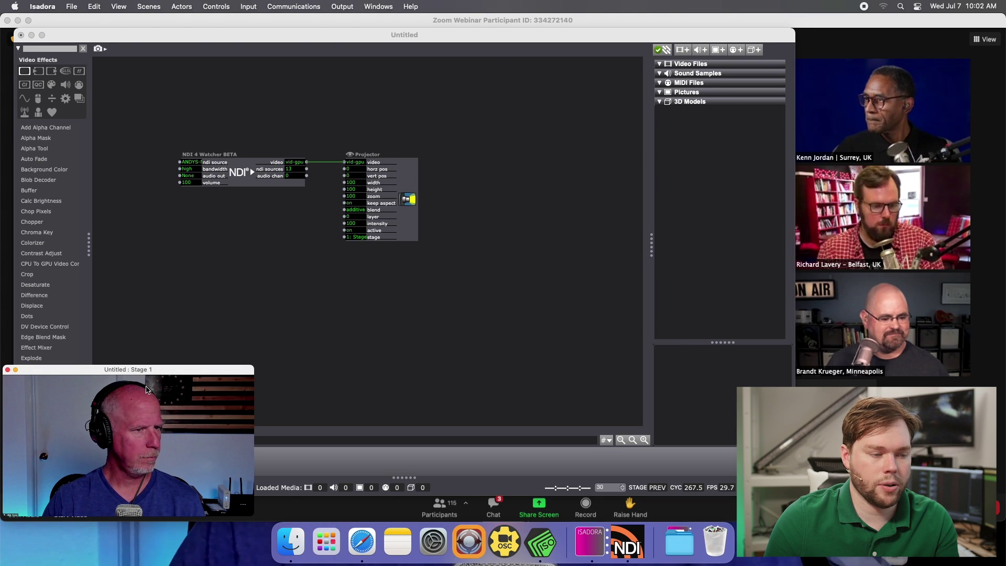
Step: Switch the NDI Watcher between ZoomISO - 1, ZoomISO - 2 and another ZoomISO output
left_click(191, 164)
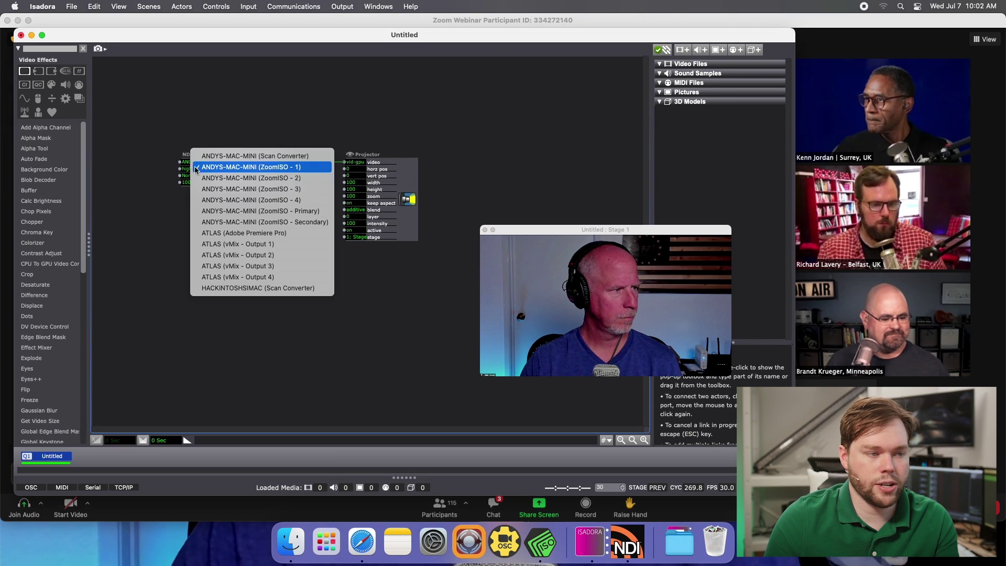
left_click(206, 176)
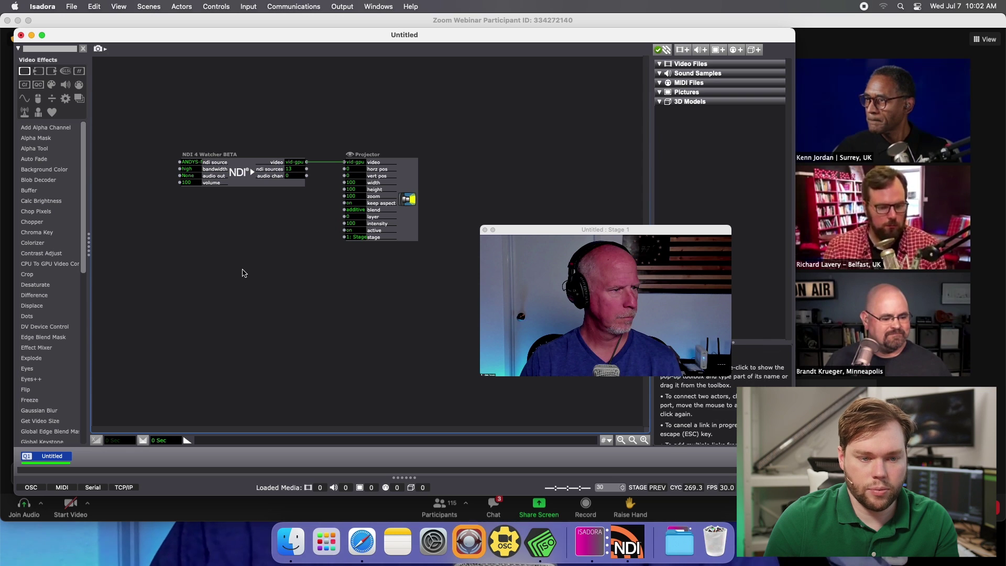
left_click(191, 164)
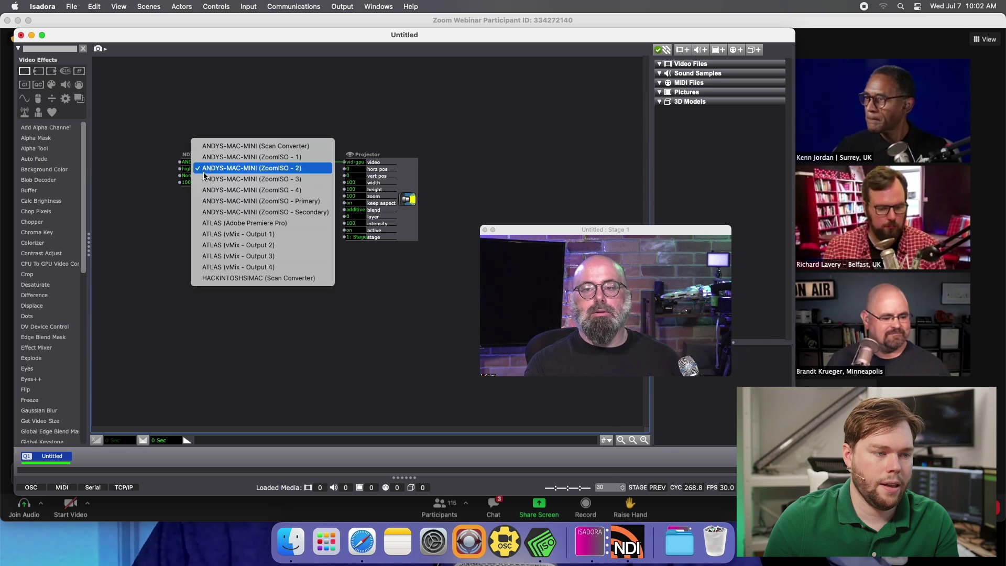
left_click(241, 190)
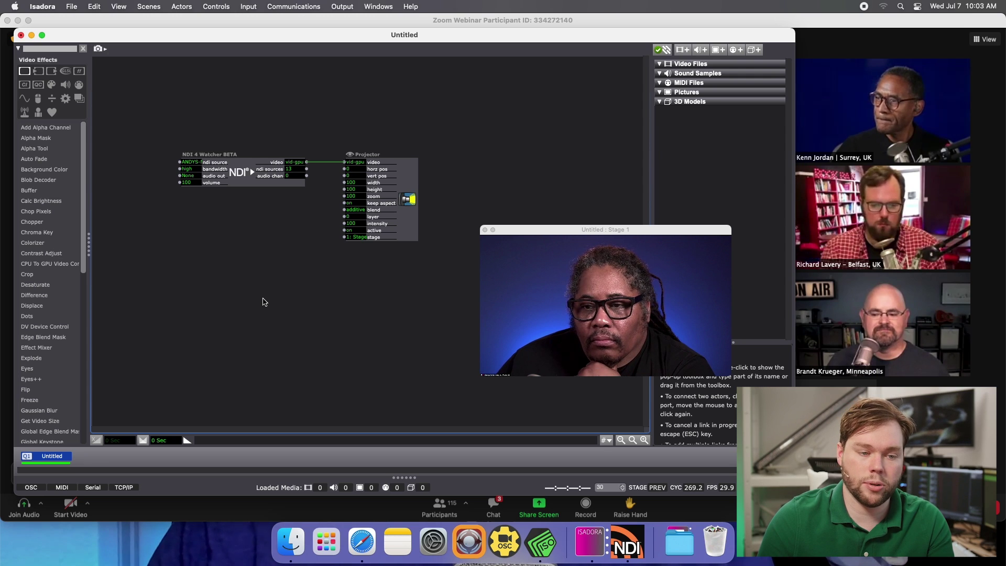
left_click(189, 164)
left_click(251, 133)
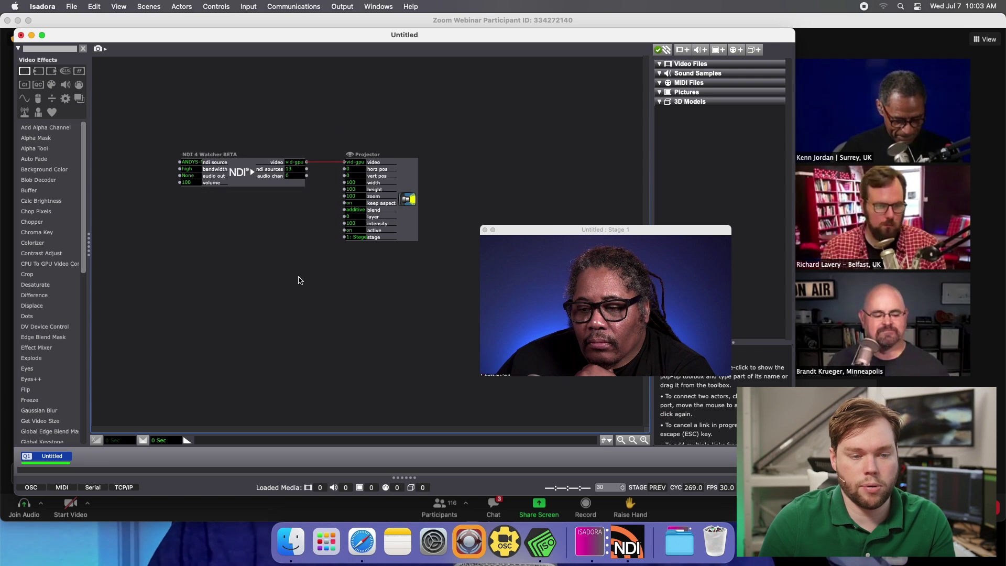